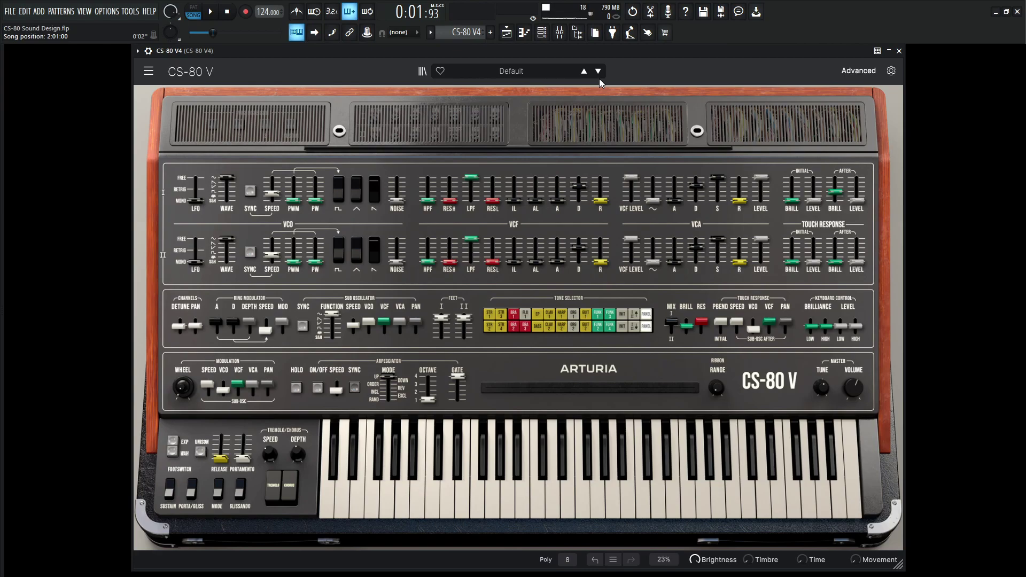
Open the plug-in's main menu and nudge the arpeggiator speed.
left_click(150, 73)
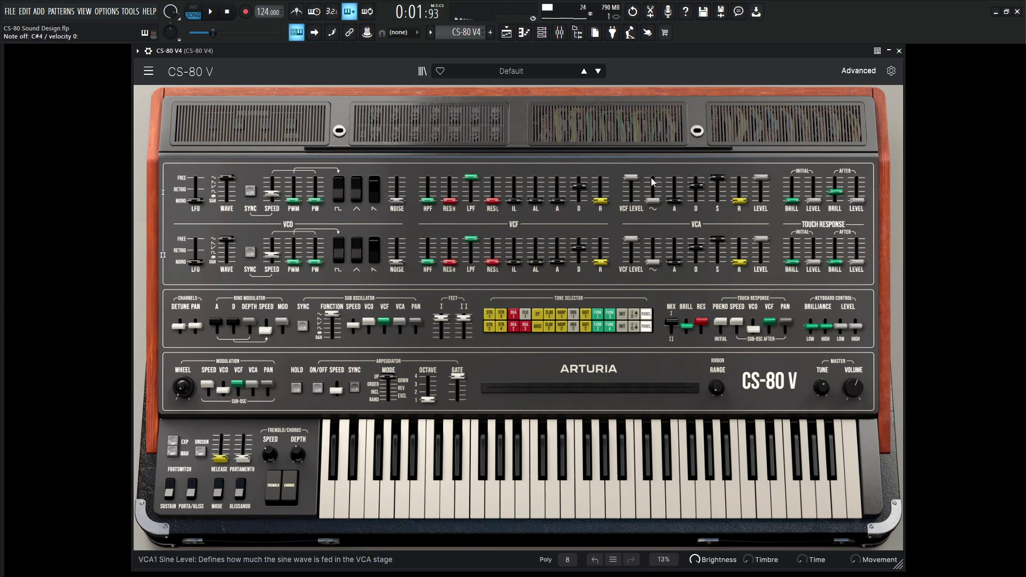
mouse_move(650, 176)
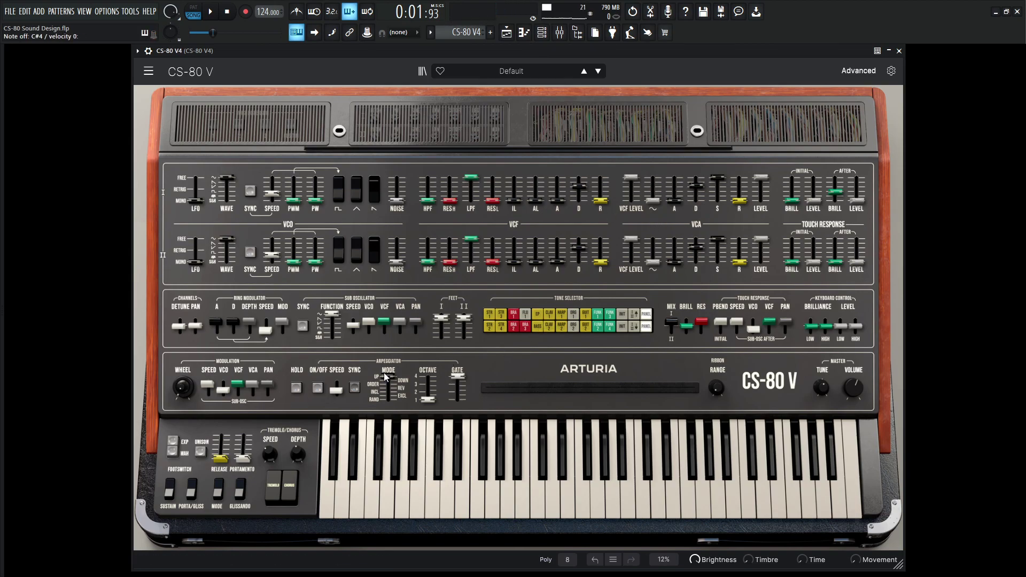
left_click_drag(336, 394, 319, 400)
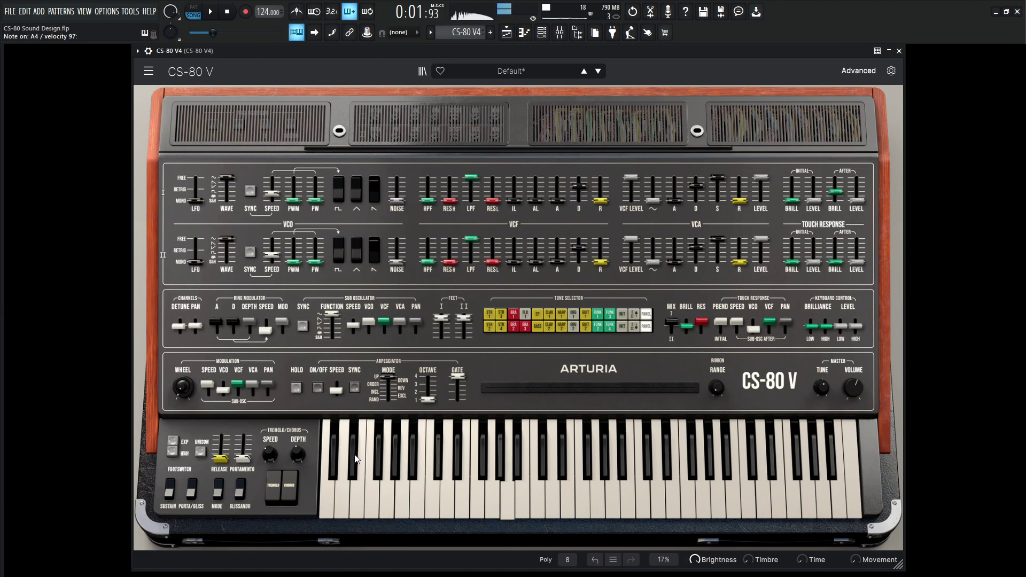
Set the arpeggiator to random order over two octaves and audition it.
mouse_move(338, 391)
mouse_move(411, 378)
left_click_drag(388, 377, 428, 393)
mouse_move(464, 395)
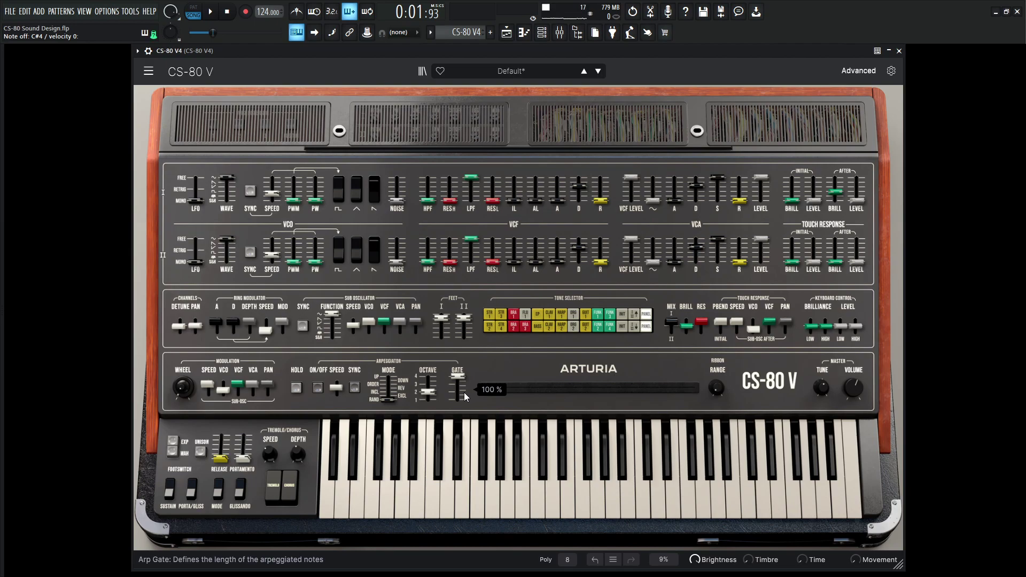
key("space")
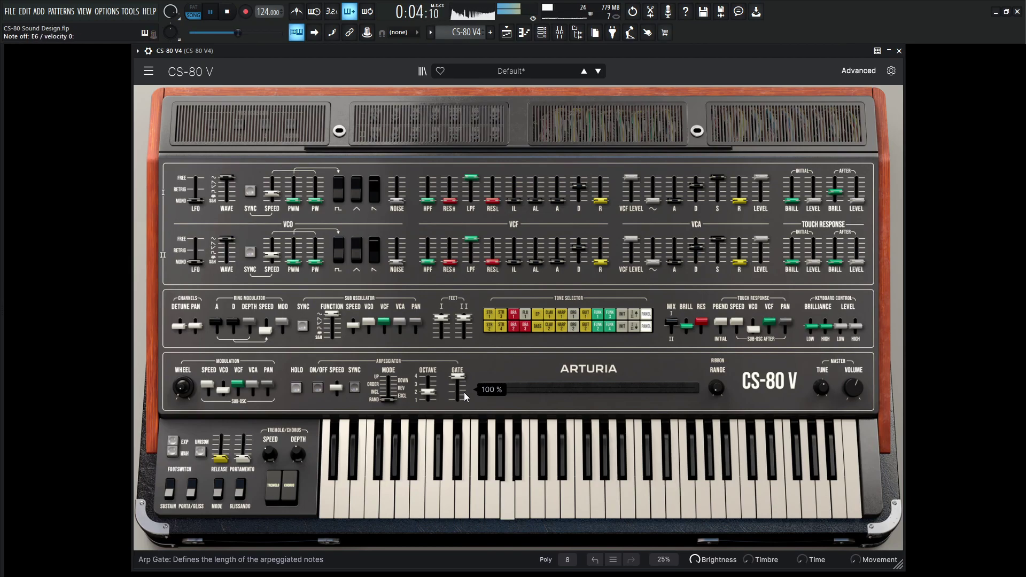
key("space")
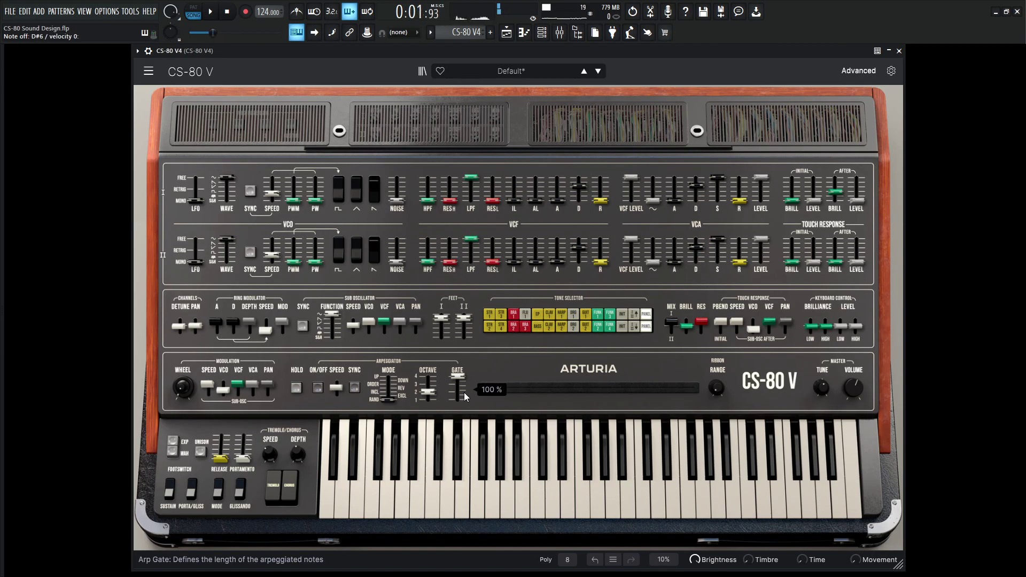
Start playback and lower the VCF cutoff to 611 Hz.
mouse_move(574, 195)
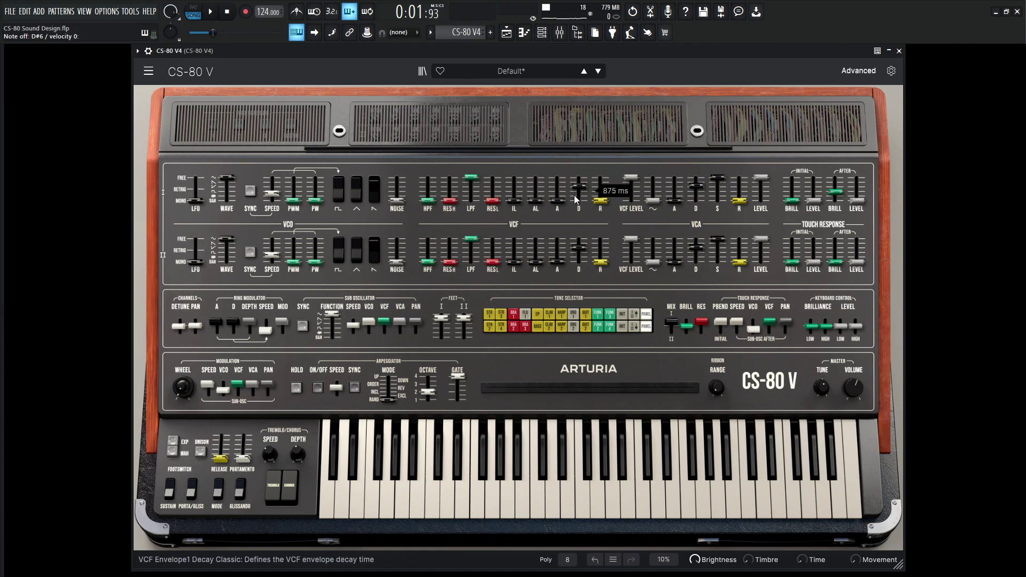
key("space")
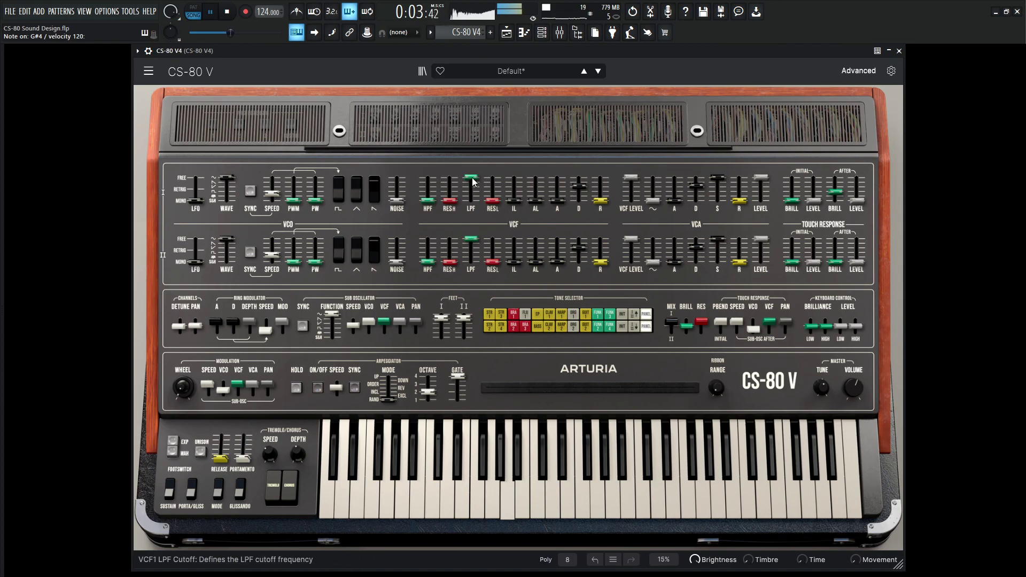
left_click_drag(471, 177, 557, 193)
Lengthen filter release to 0.537 s, amp release to 758 ms and filter decay to 1.33 s.
left_click_drag(679, 201, 679, 195)
left_click_drag(601, 201, 601, 189)
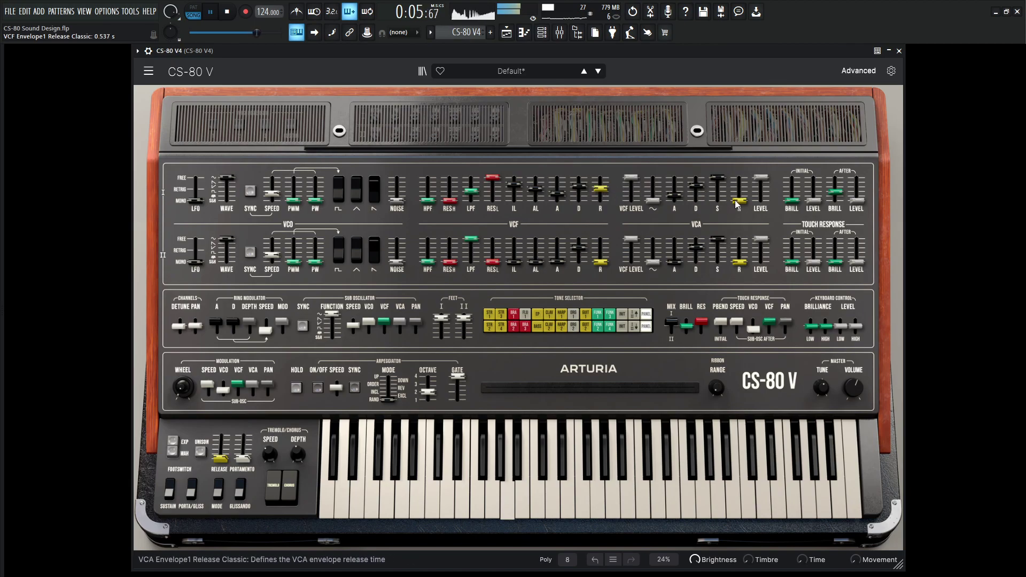
left_click_drag(740, 202, 699, 191)
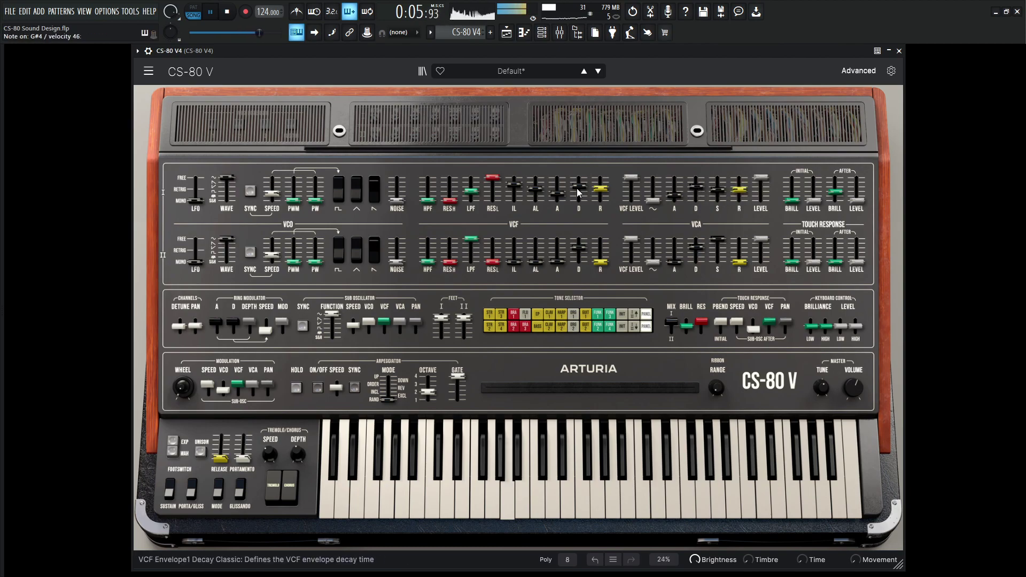
left_click_drag(580, 183, 582, 186)
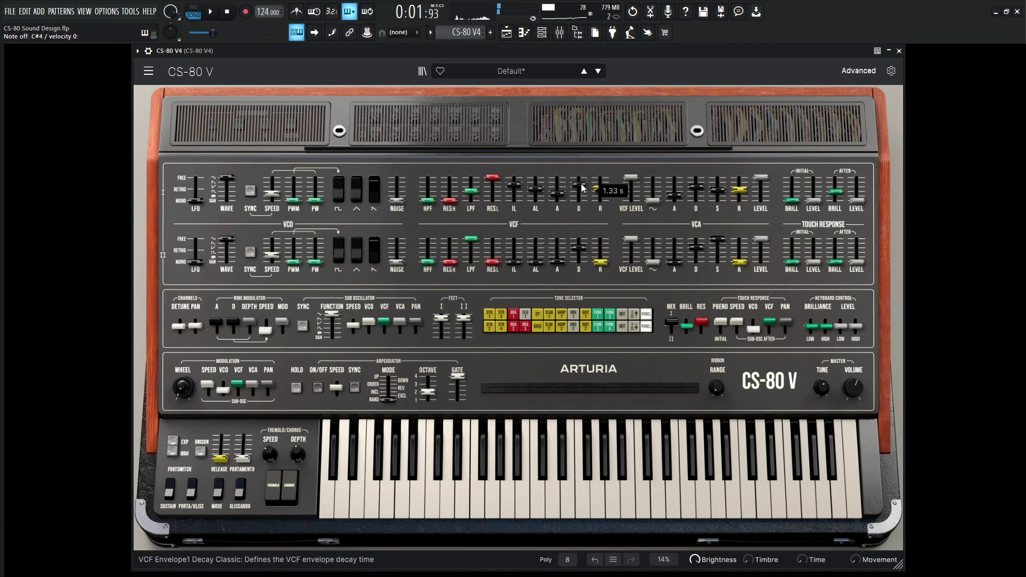
key("space")
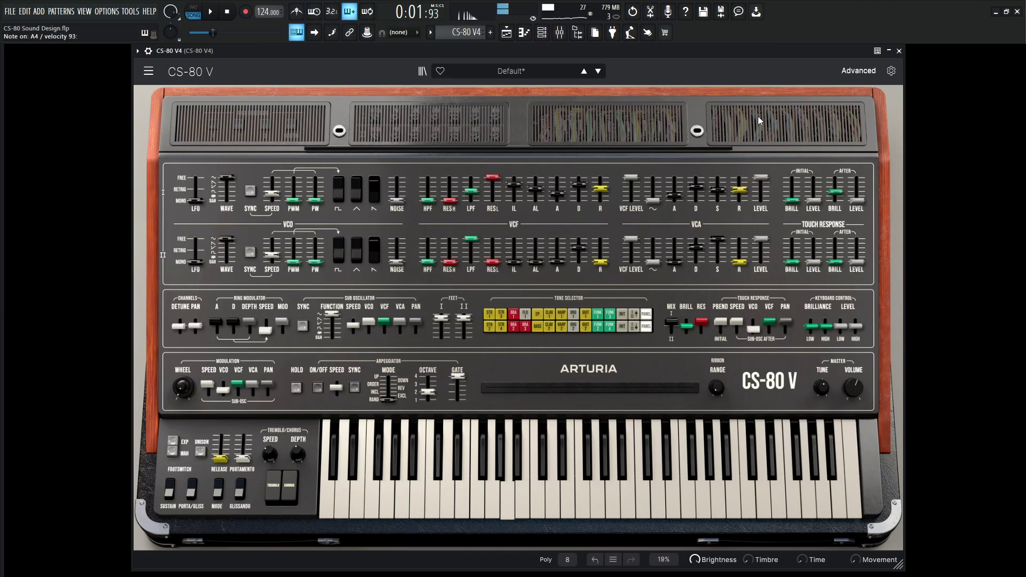
Show the Advanced effects page and make the Tape Echo sync to dotted divisions.
left_click(855, 78)
left_click(204, 277)
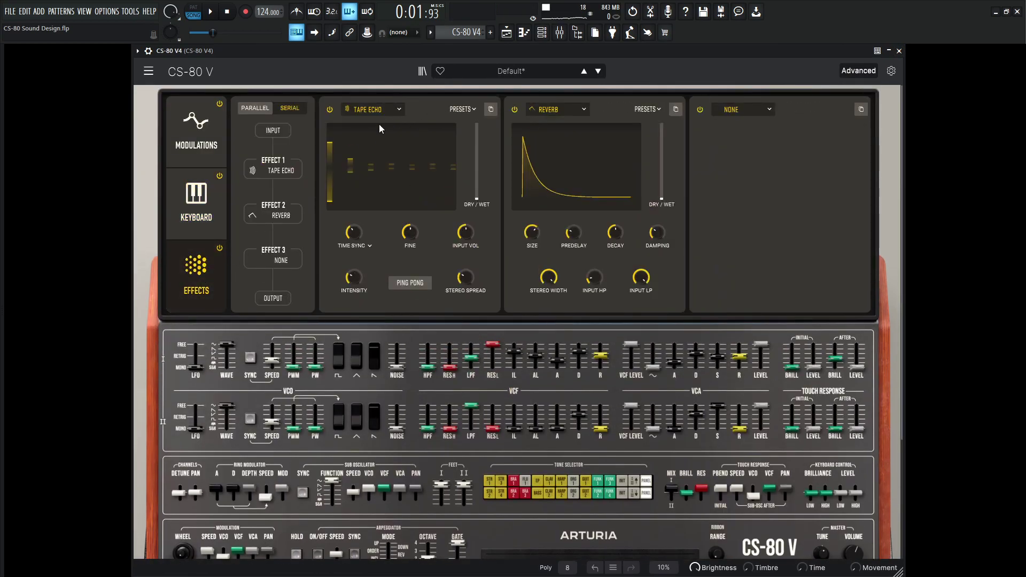
left_click(368, 246)
left_click(435, 229)
Raise the Tape Echo mix to 35.6 % wet and audition the echo.
scroll(354, 233, "down", 2)
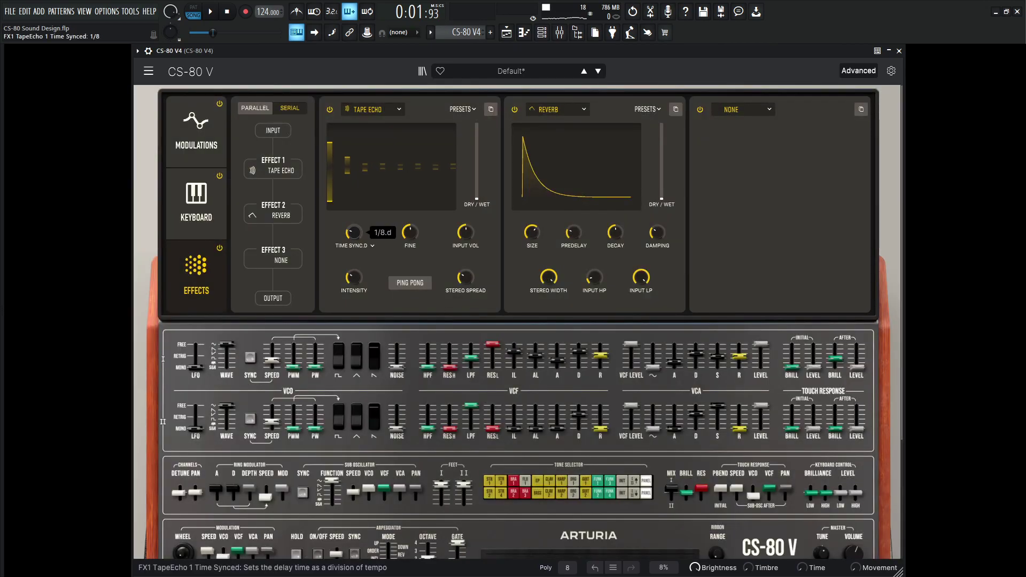
left_click_drag(476, 199, 476, 171)
scroll(466, 277, "up", 2)
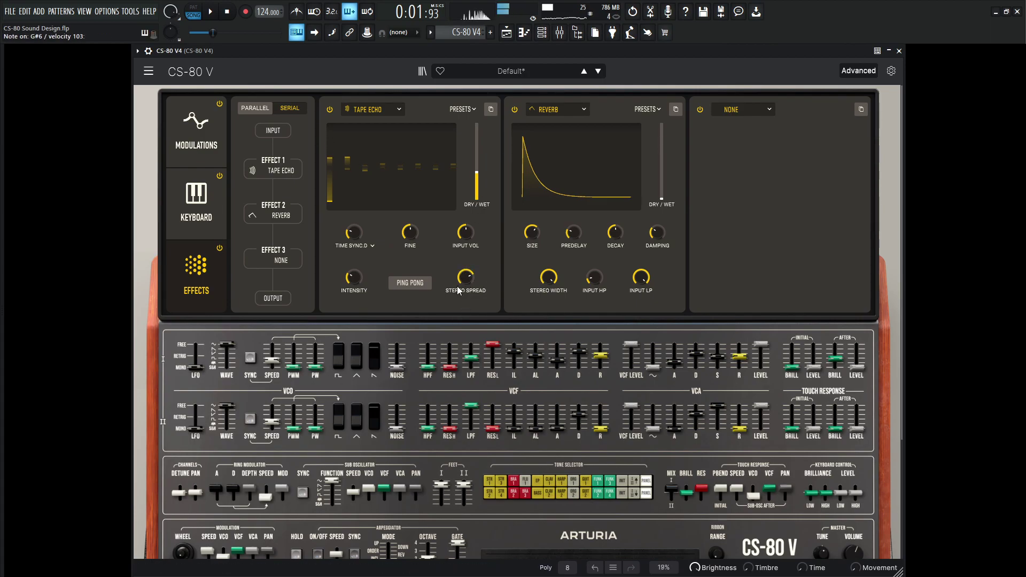
key("space")
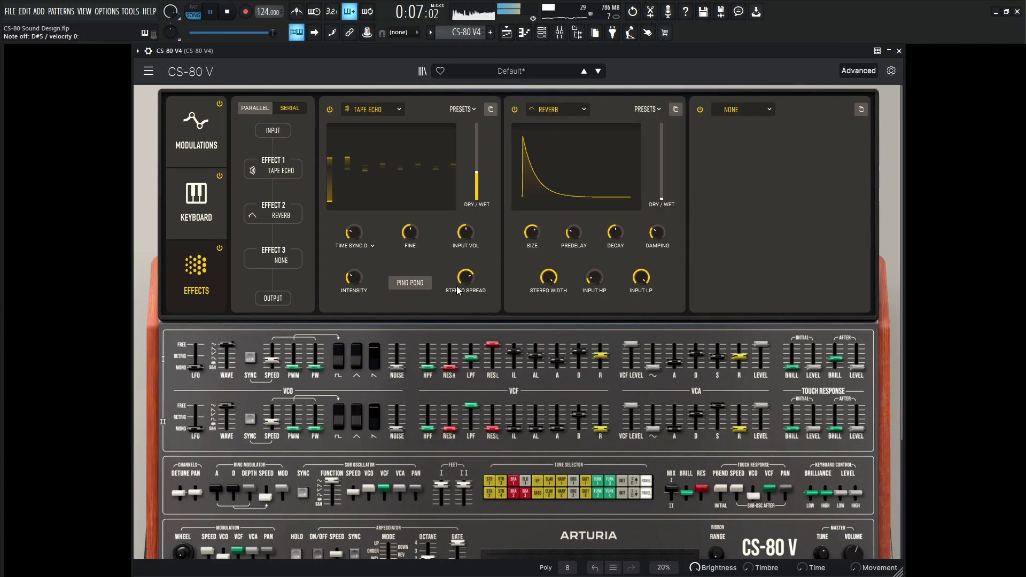
key("space")
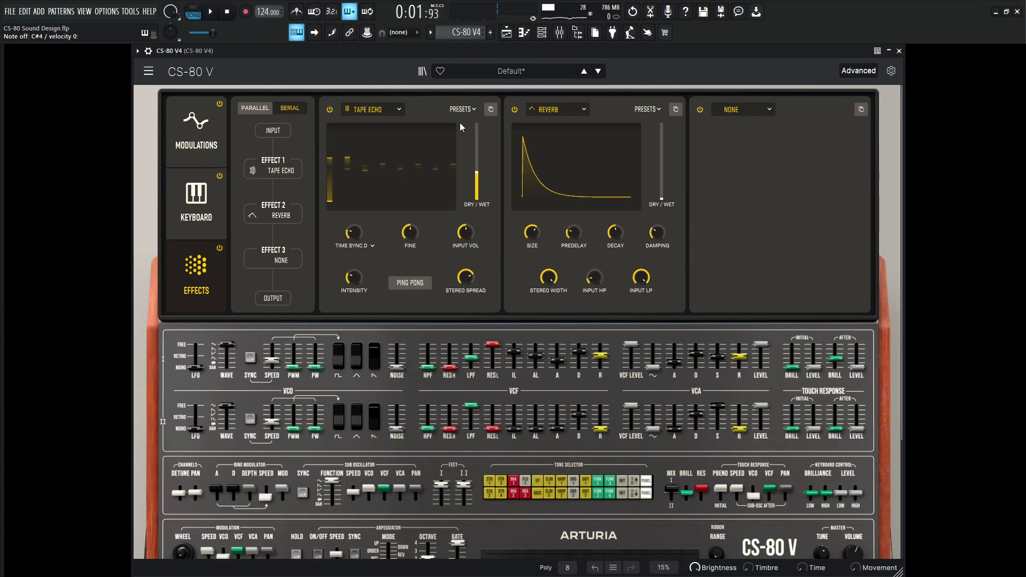
Swap the second effect from Reverb to a tempo-synced Delay.
left_click(556, 113)
left_click(479, 181)
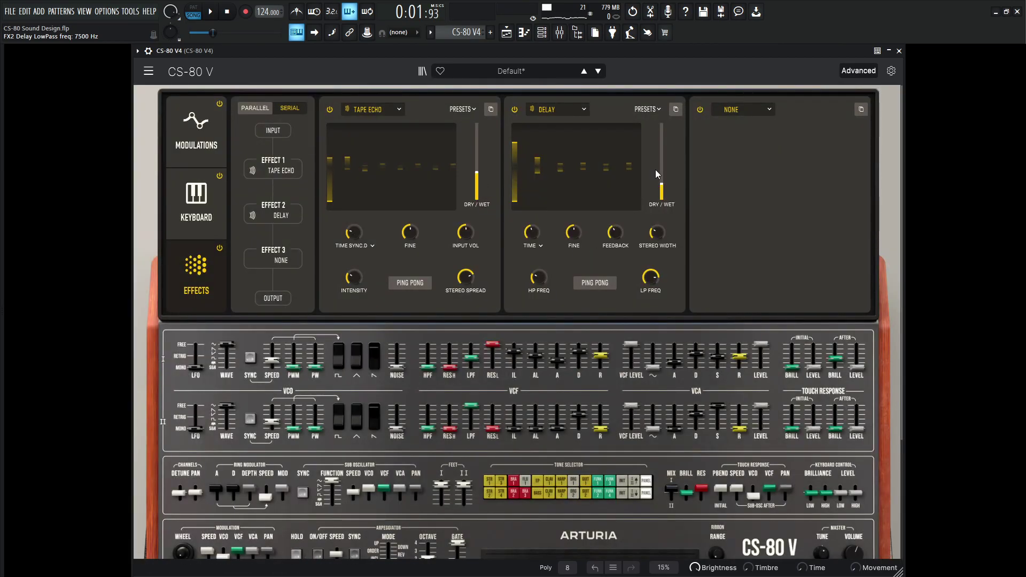
left_click(533, 245)
left_click(521, 218)
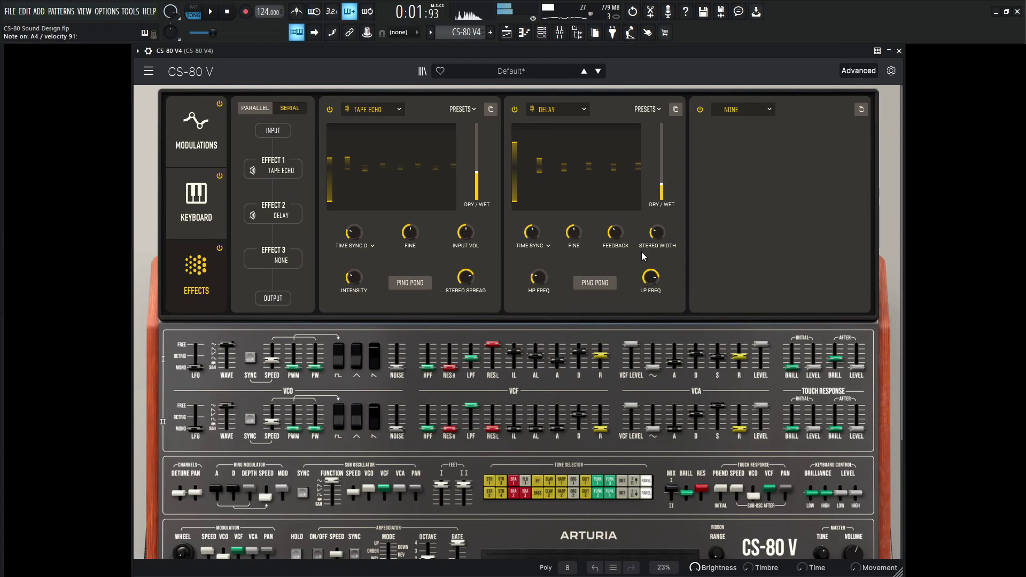
Raise the Delay's stereo width and mix to 28 % wet, then list slot three's effect types.
scroll(645, 241, "up", 3)
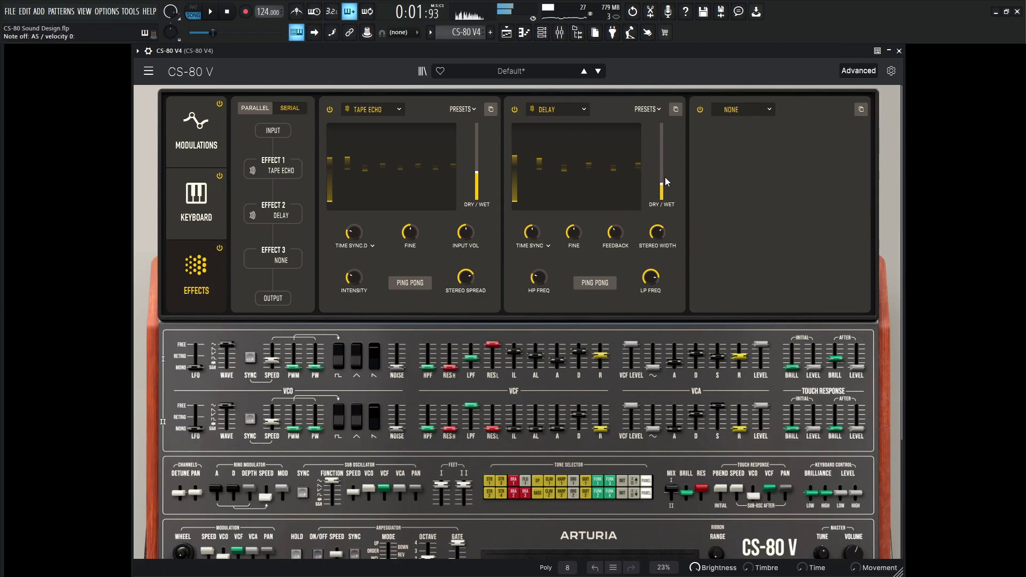
scroll(655, 188, "up", 2)
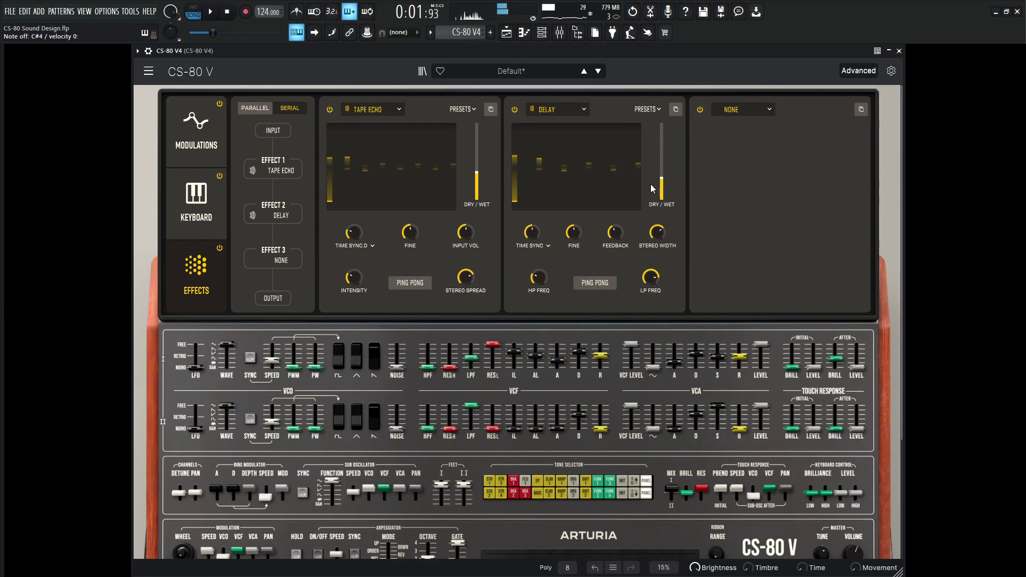
left_click(754, 109)
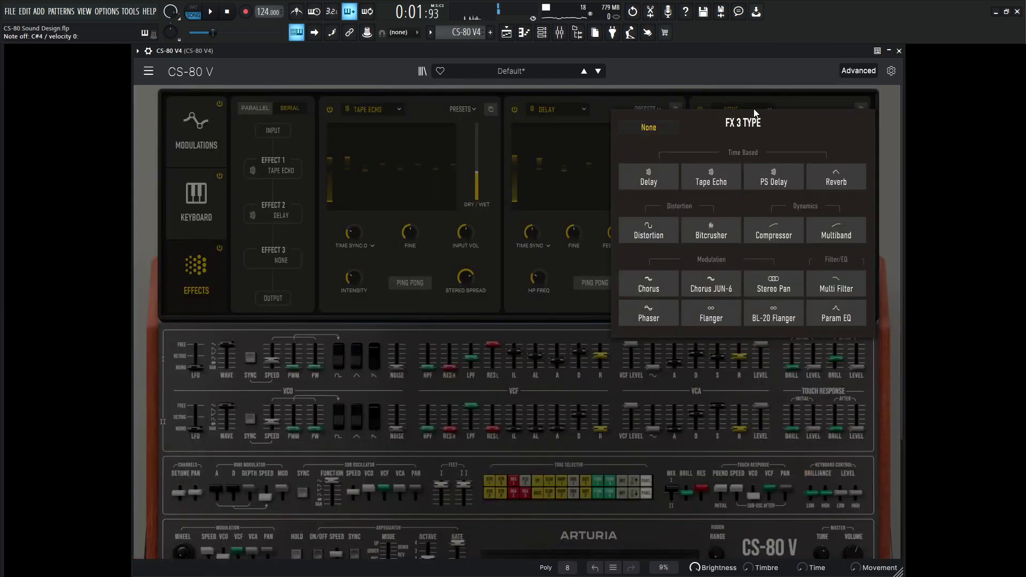
Load Stereo Pan into effect slot three and lower its amount to 59.4 % during playback.
left_click(774, 284)
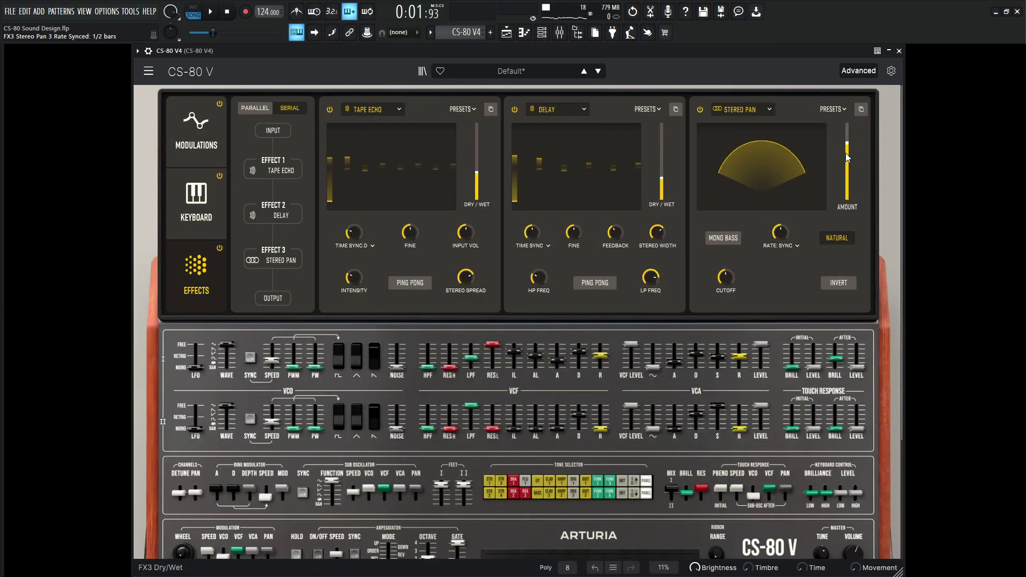
key("space")
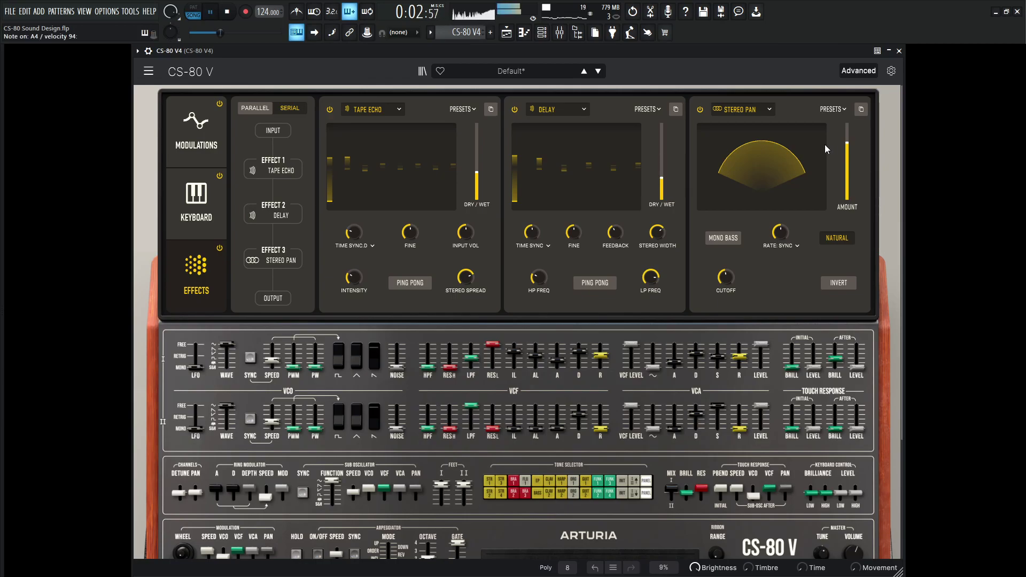
left_click_drag(848, 152, 848, 164)
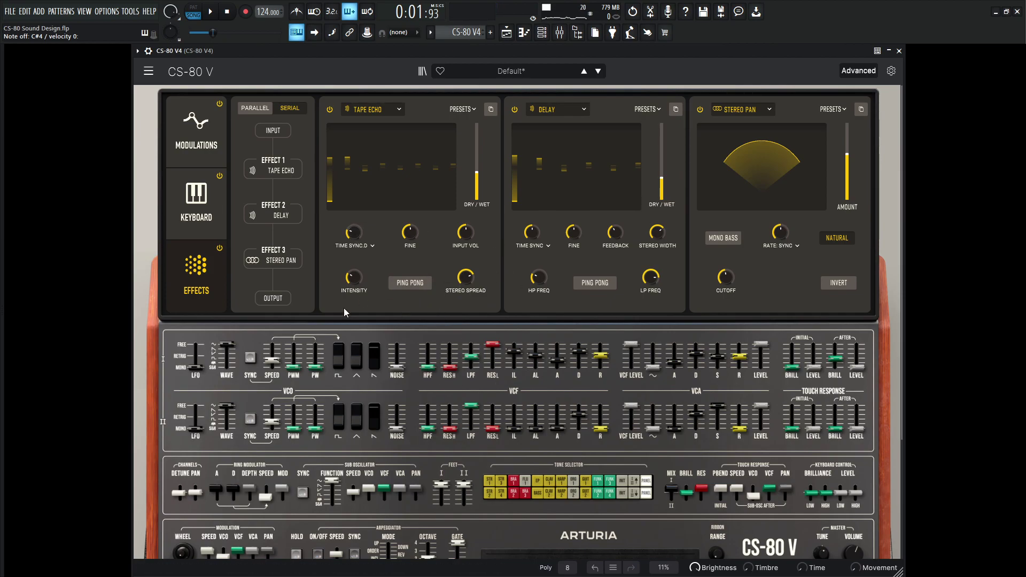
Route keyboard velocity to LPF I cutoff with an amount of about 0.04.
left_click(196, 194)
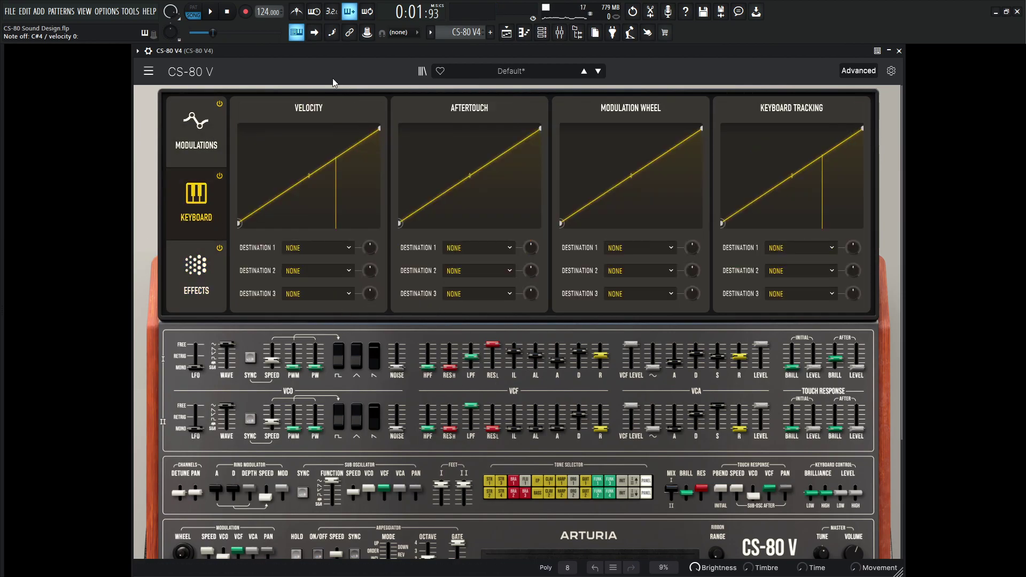
left_click(291, 249)
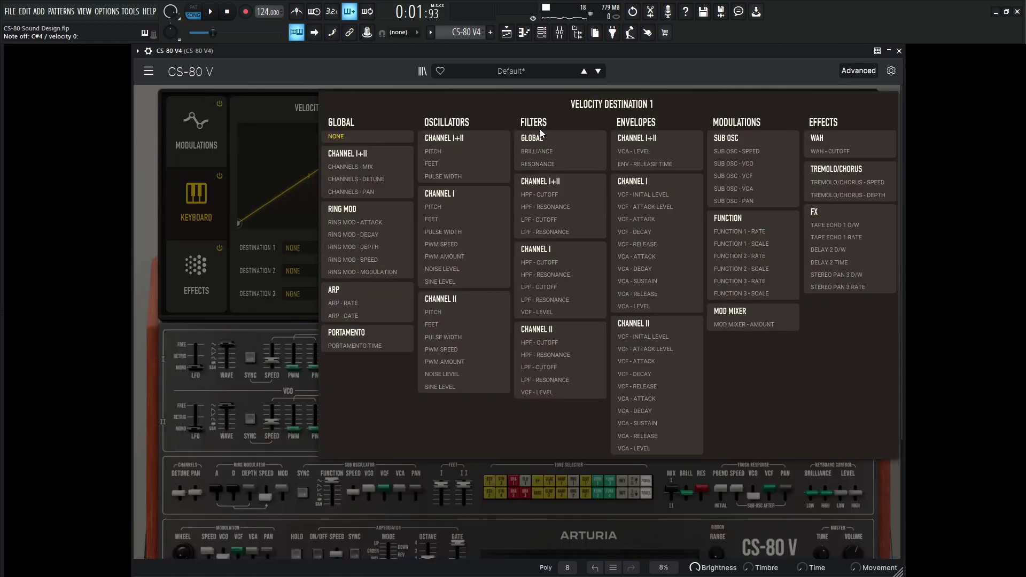
left_click(572, 288)
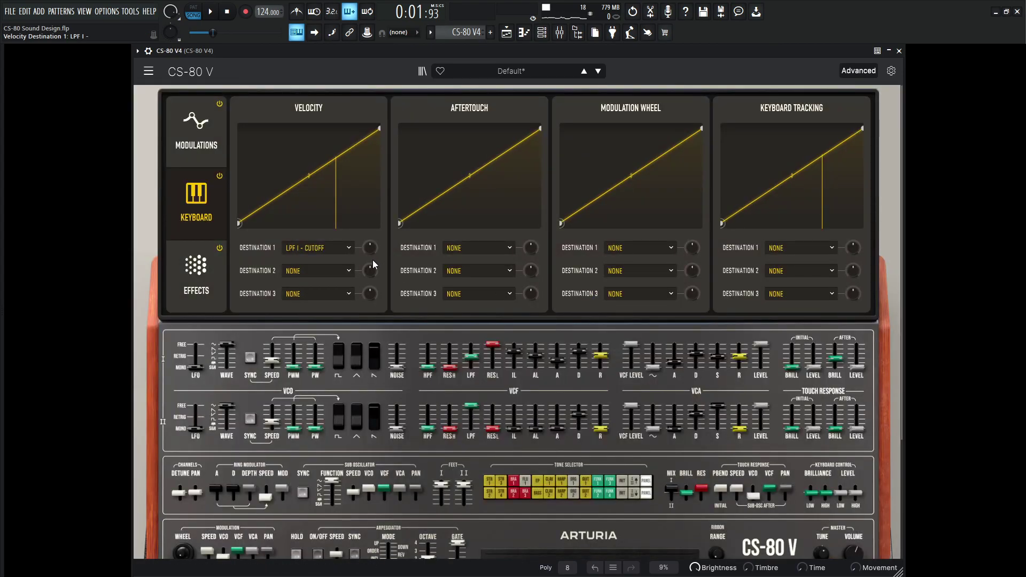
left_click_drag(372, 258, 372, 253)
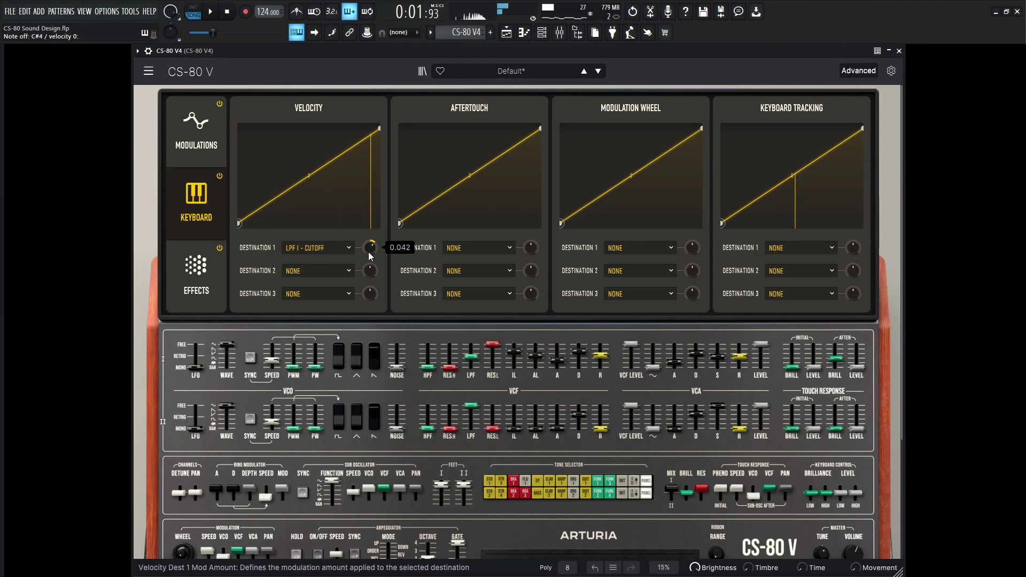
Audition the velocity modulation while showing and hiding the mixer, then stop playback.
key("space")
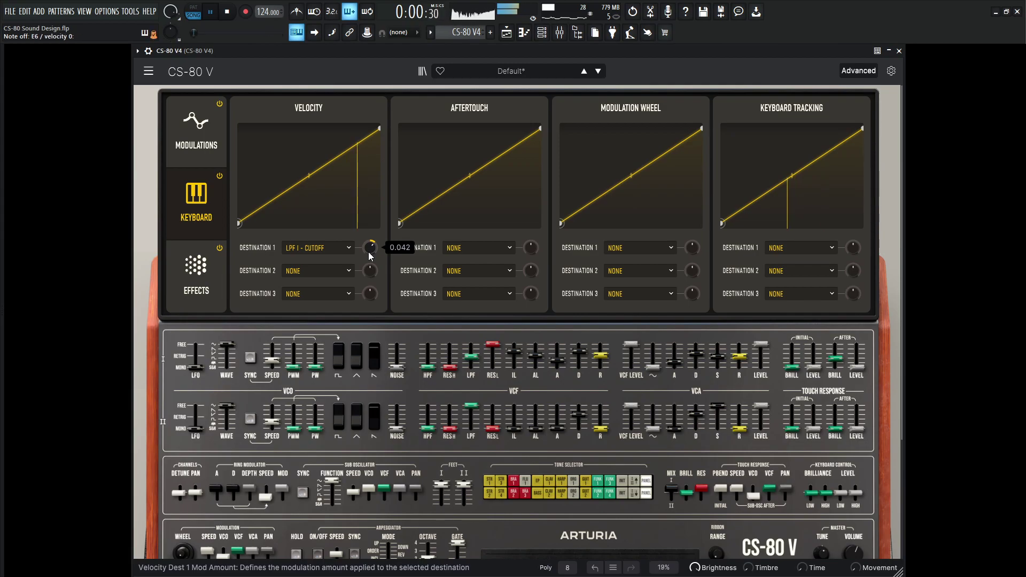
key("F9")
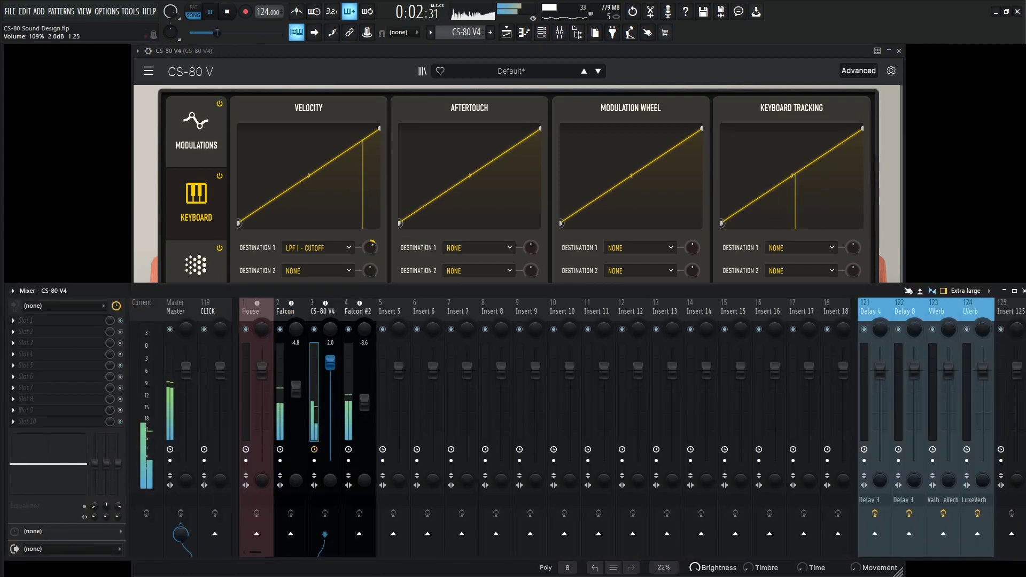
key("F9")
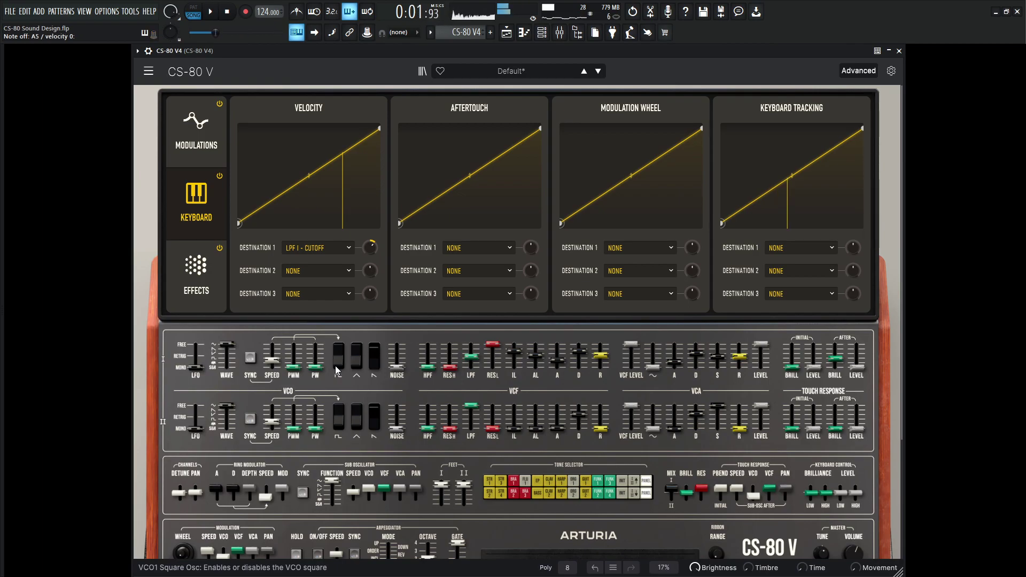
key("space")
In the Function 1 editor, add the first breakpoints as alternating dips and peaks.
left_click(202, 148)
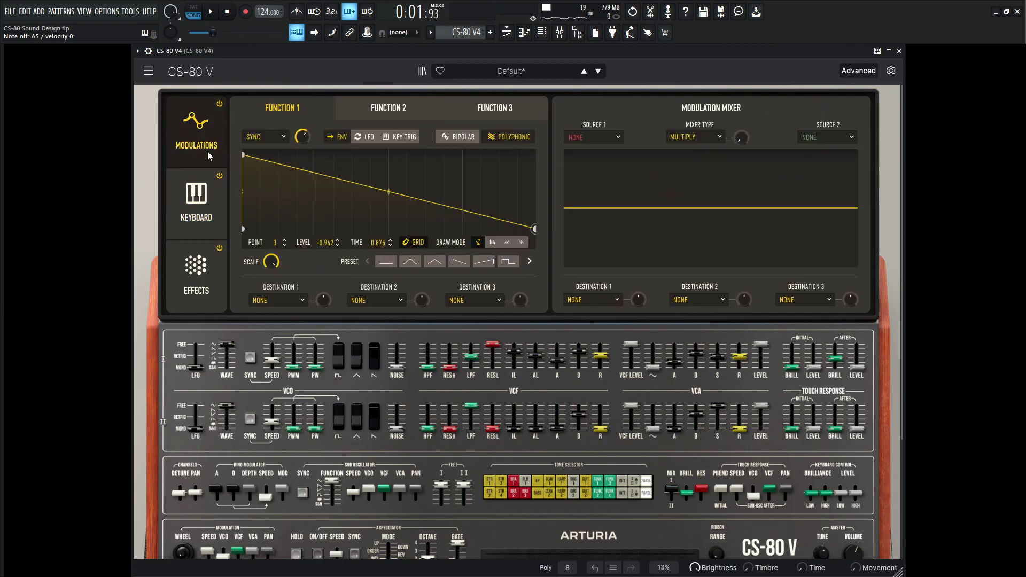
double_click(268, 192)
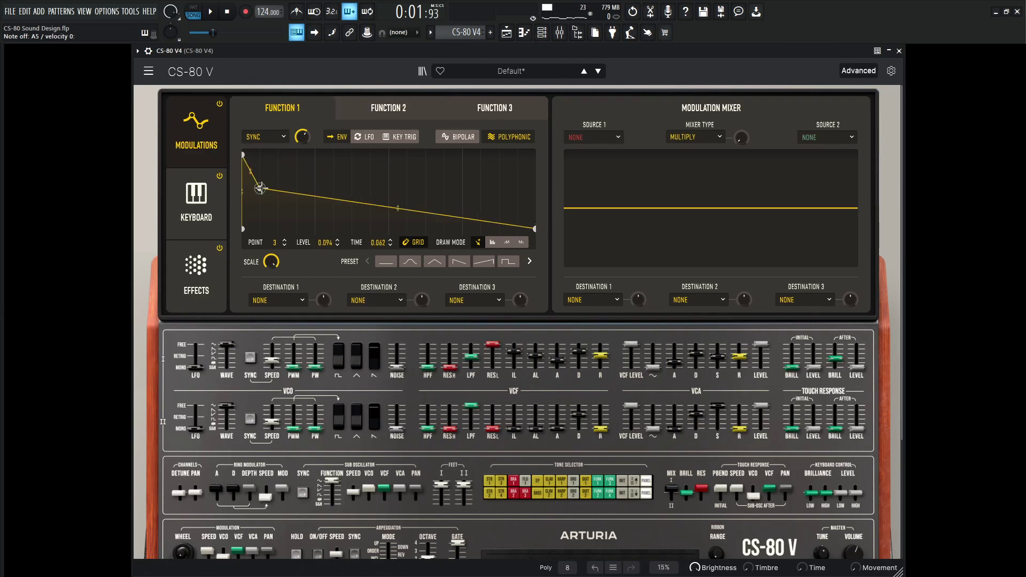
left_click_drag(270, 186, 320, 217)
double_click(284, 184)
double_click(309, 190)
double_click(345, 172)
left_click_drag(345, 172, 371, 209)
Add the remaining breakpoints to complete the roughly 12-point zigzag shape.
double_click(362, 169)
double_click(386, 175)
left_click_drag(386, 176, 522, 163)
double_click(440, 172)
double_click(455, 221)
double_click(475, 187)
double_click(513, 228)
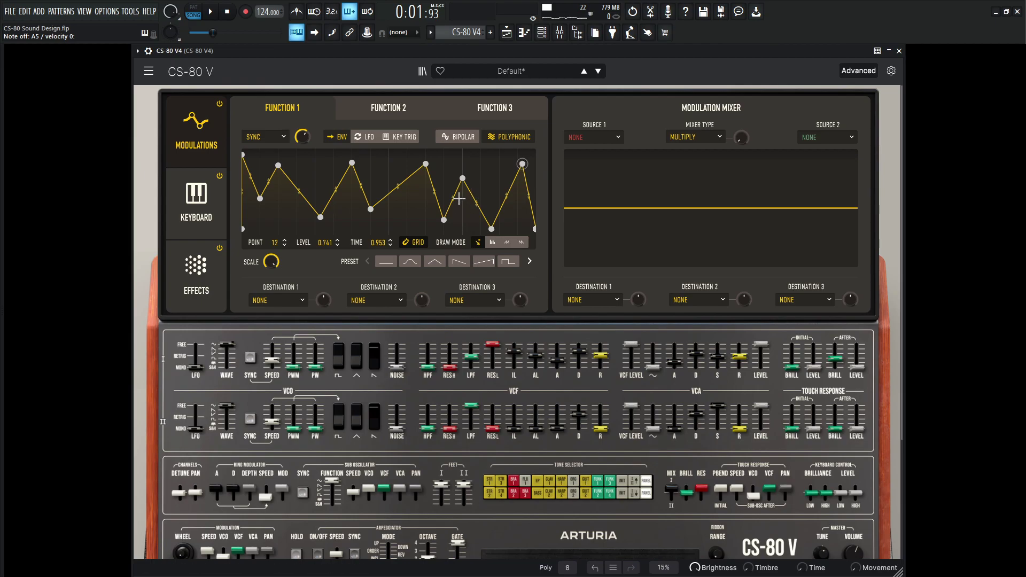
Route Function 1 to LPF I cutoff and increase its modulation amount.
left_click(295, 298)
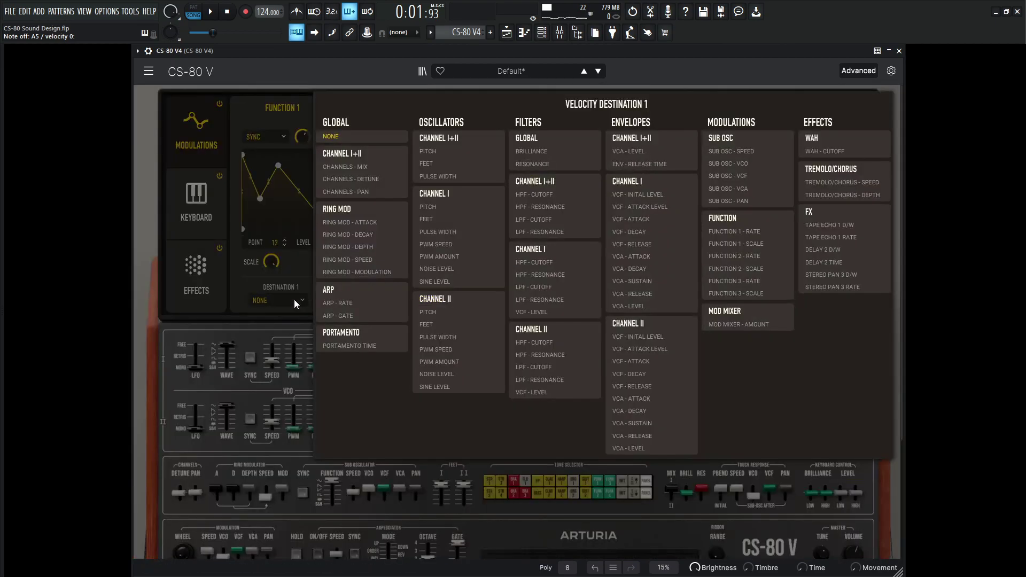
left_click(547, 287)
left_click_drag(323, 300, 323, 298)
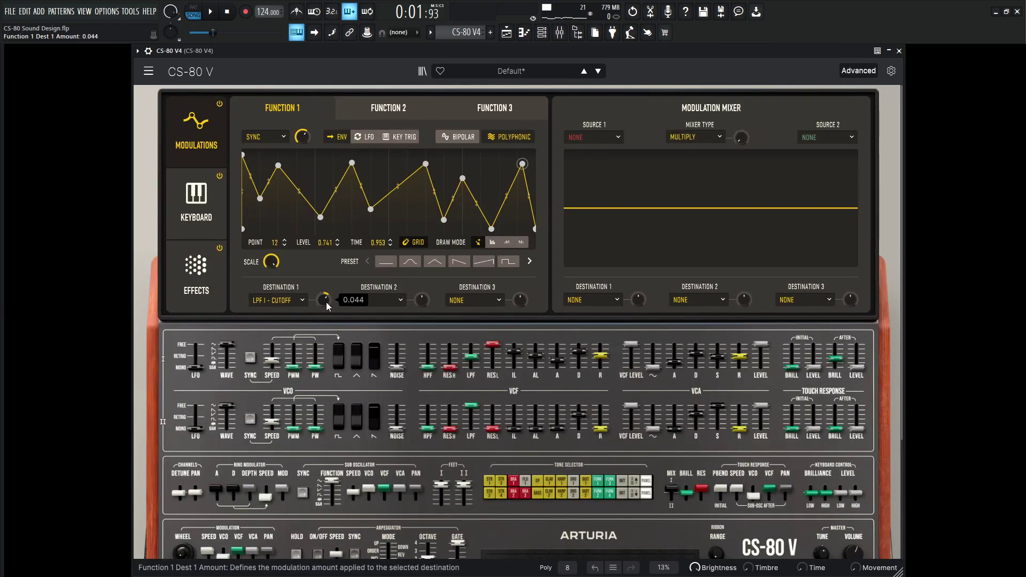
left_click_drag(325, 306, 325, 288)
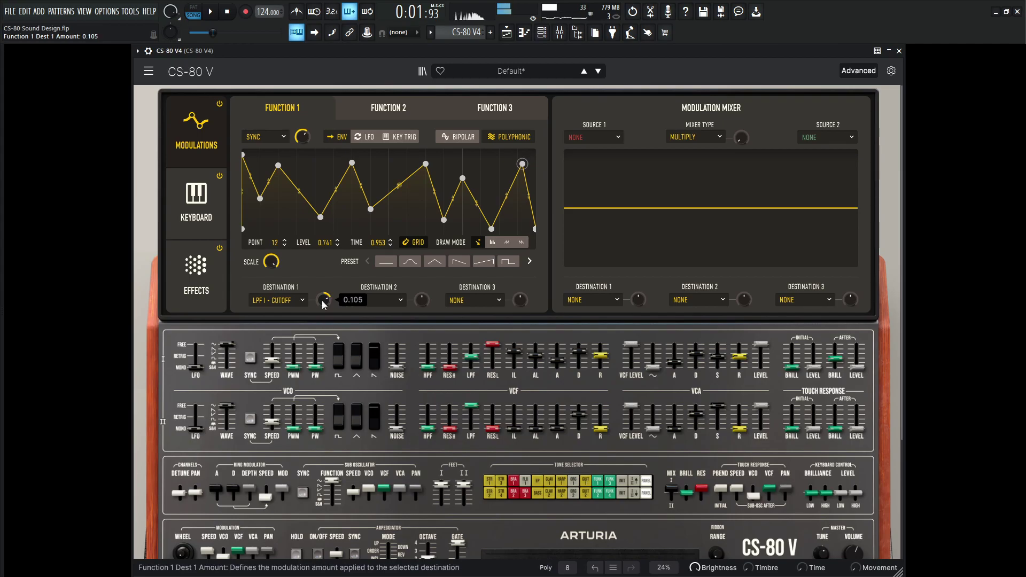
Lower the LPF cutoff to 98.5 Hz and set the Function 1 synced rate to 1.
left_click_drag(471, 356, 474, 368)
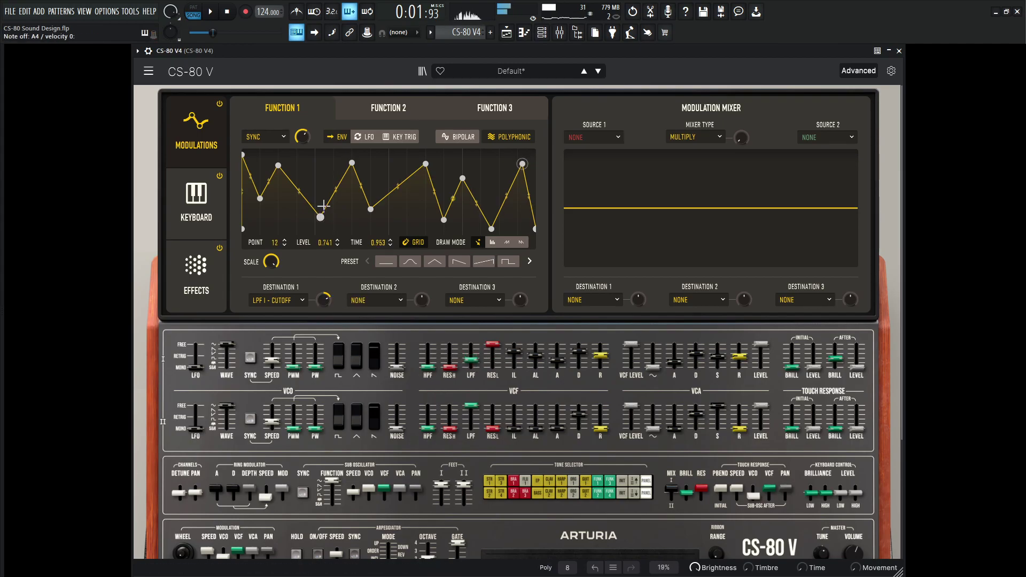
mouse_move(302, 137)
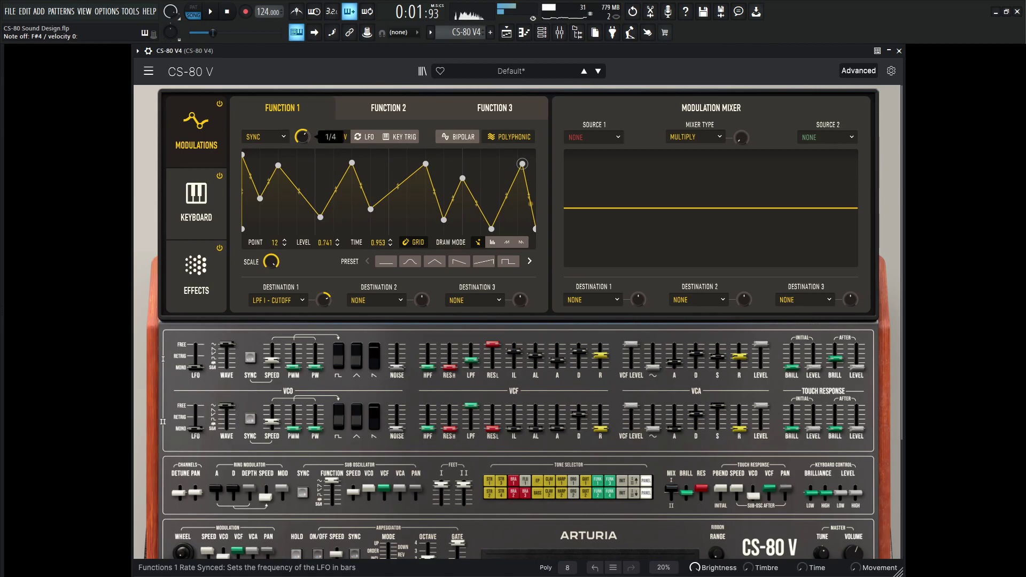
scroll(302, 137, "up", 1)
scroll(302, 137, "up", 1)
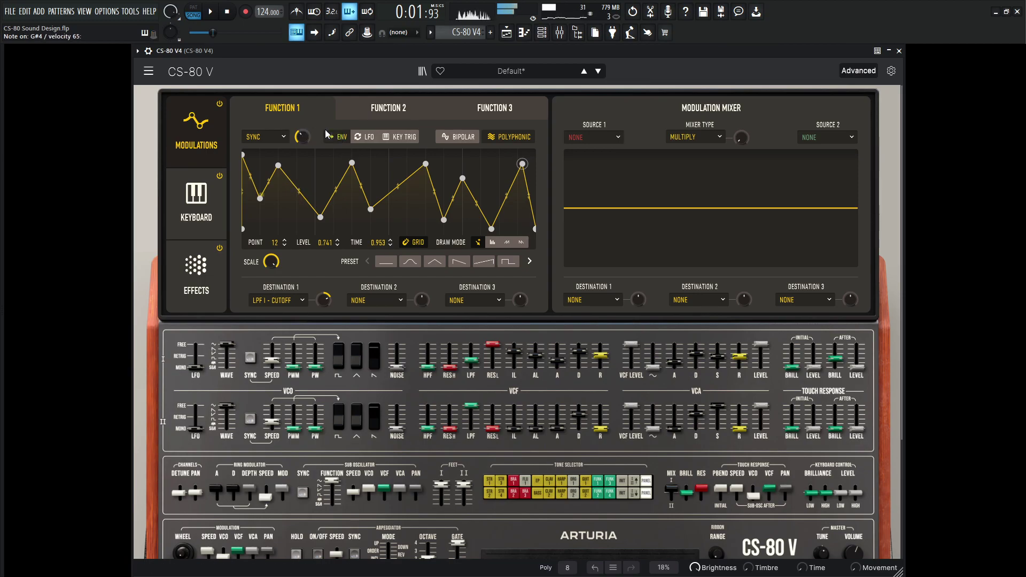
Switch Function 1 to looping LFO mode, listen to the zigzag filter sweep, then stop.
left_click(374, 140)
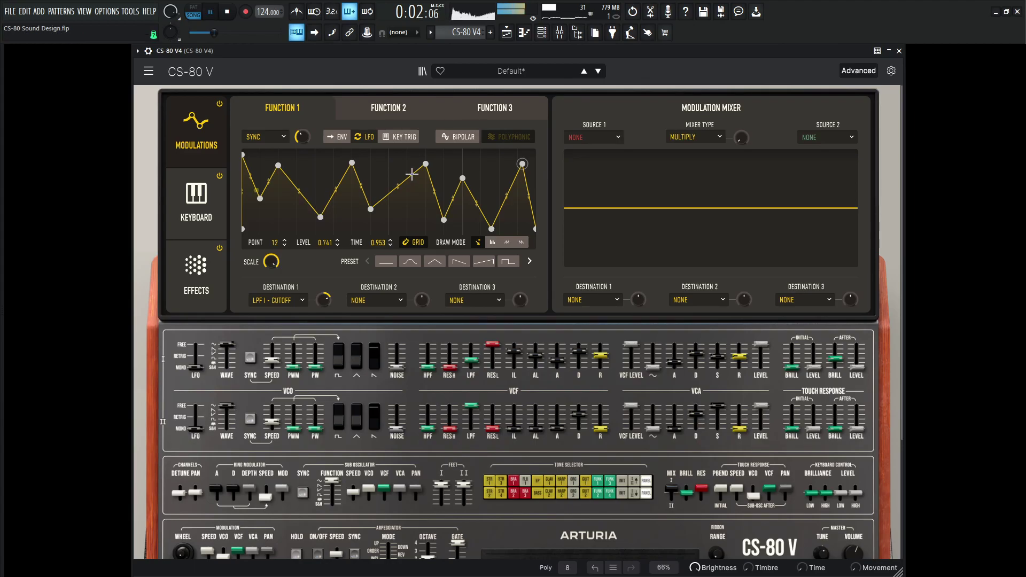
mouse_move(328, 303)
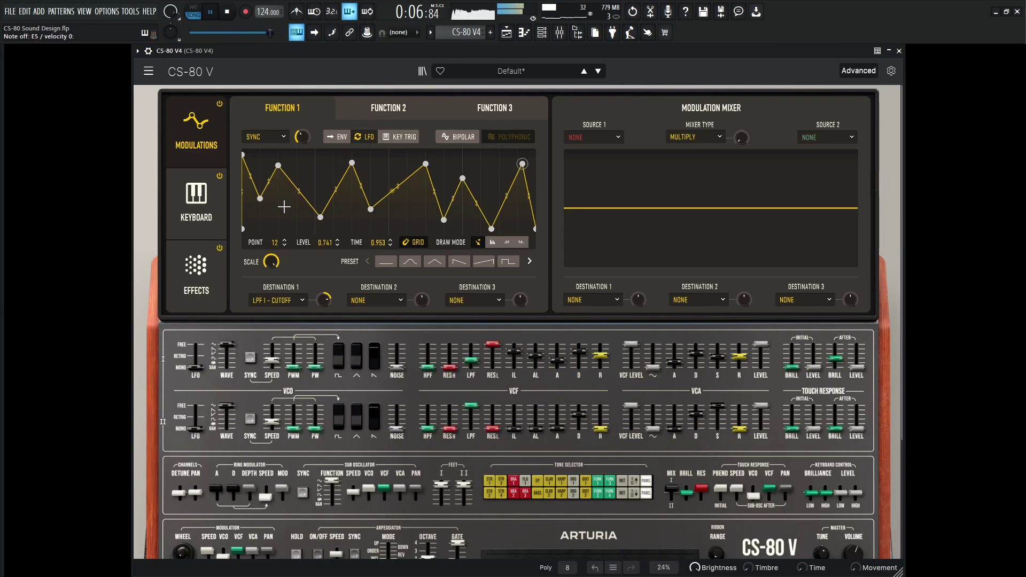
key("space")
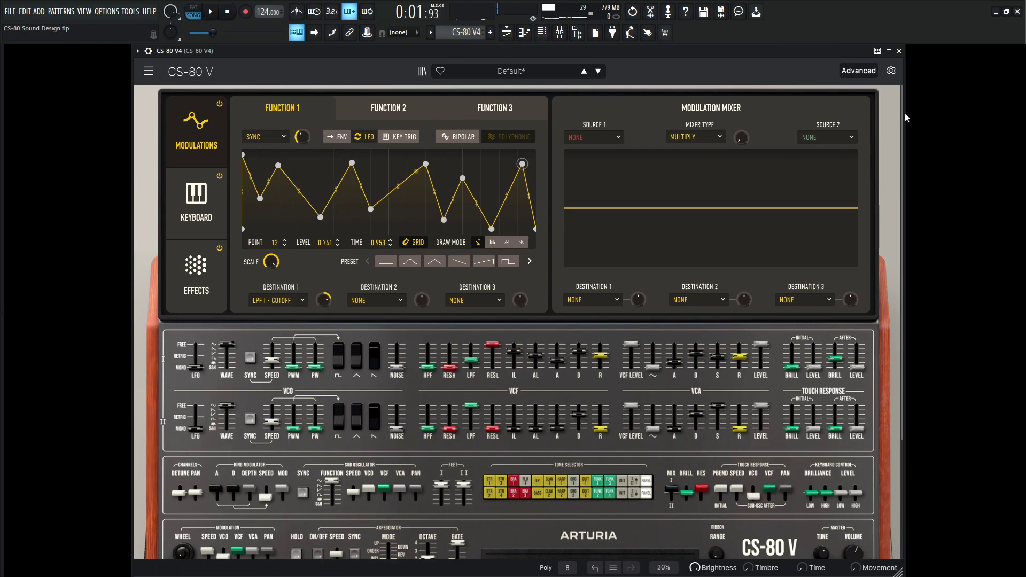
Collapse the Advanced panel, widen the arpeggio to 3 octaves and shorten its gate length.
left_click(858, 71)
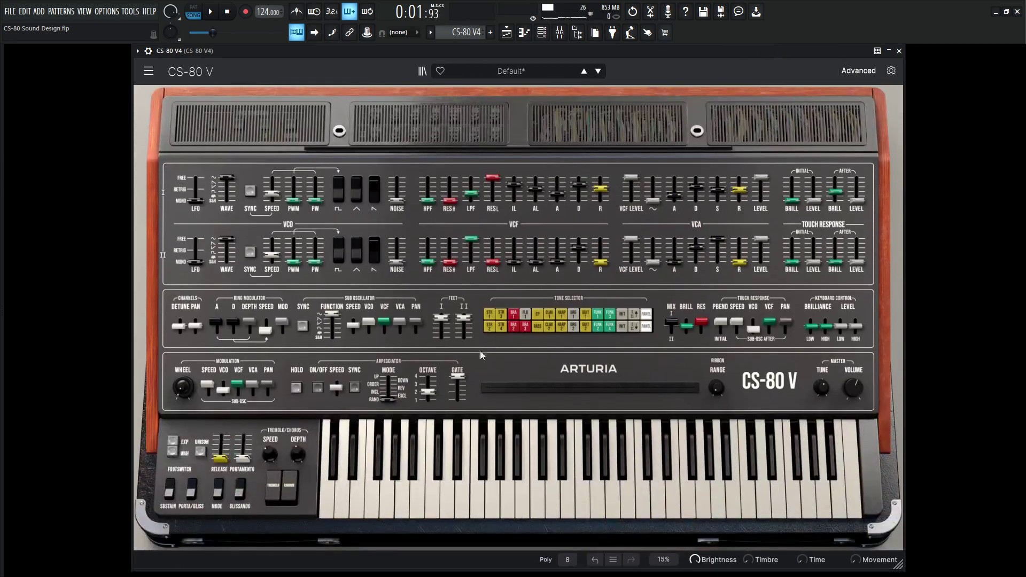
left_click_drag(433, 396, 430, 385)
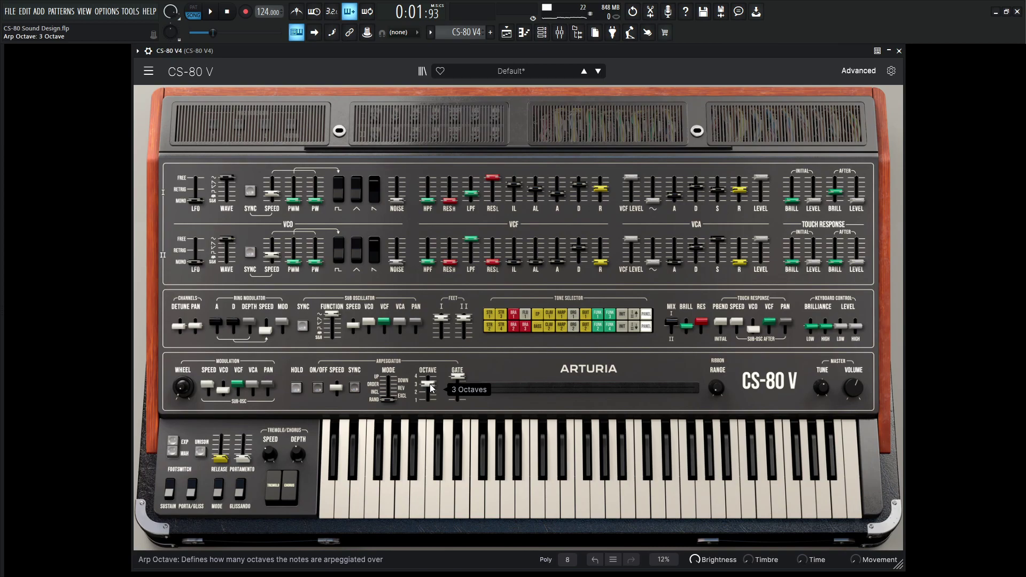
key("space")
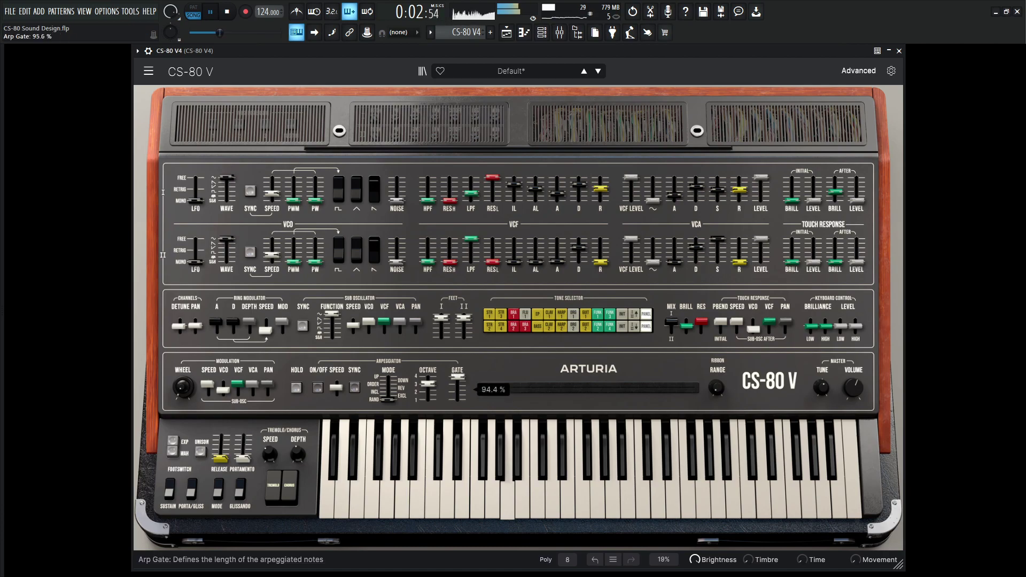
mouse_move(458, 376)
left_mouse_down()
mouse_move(457, 390)
mouse_move(461, 380)
left_mouse_up()
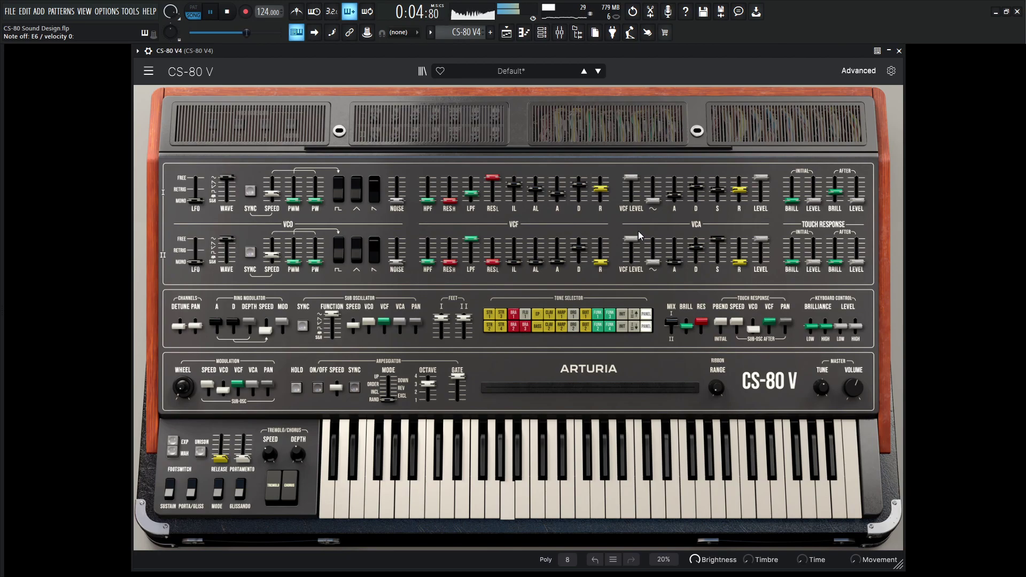
Restart the pattern and set mod wheel sub-osc amounts: pan 0.072, VCO pitch 0.533, VCA level 0.244.
key("space")
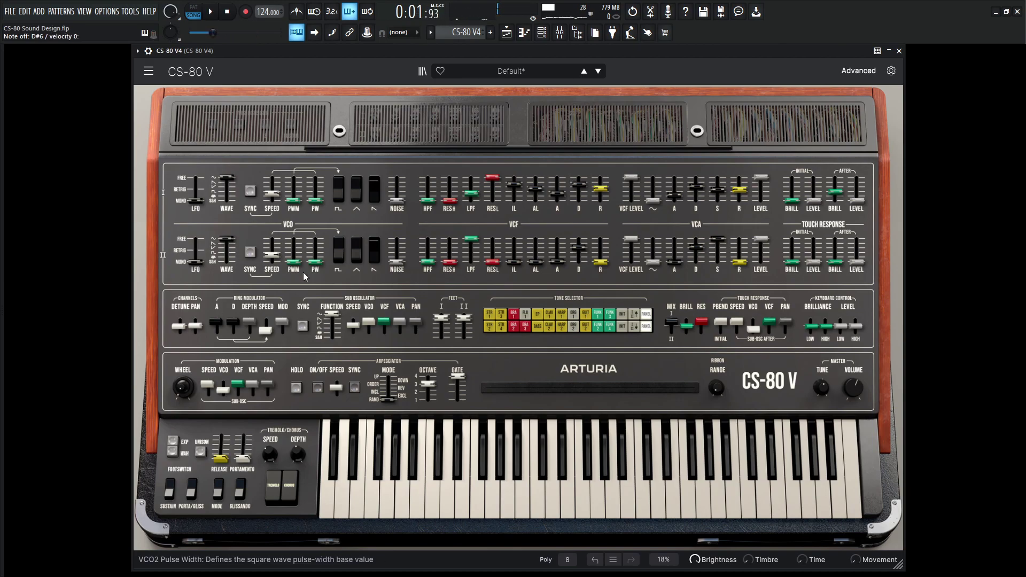
mouse_move(262, 386)
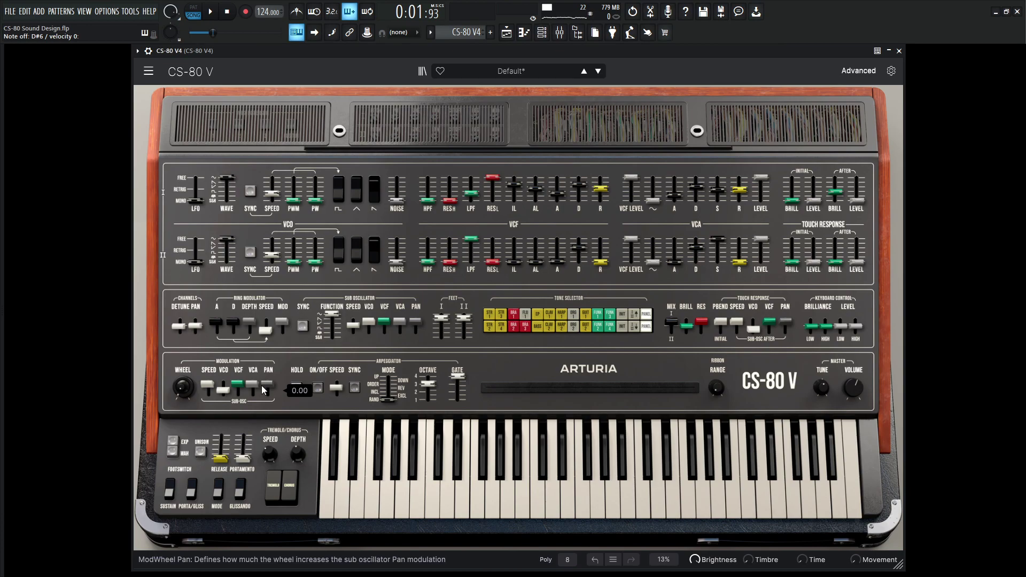
key("space")
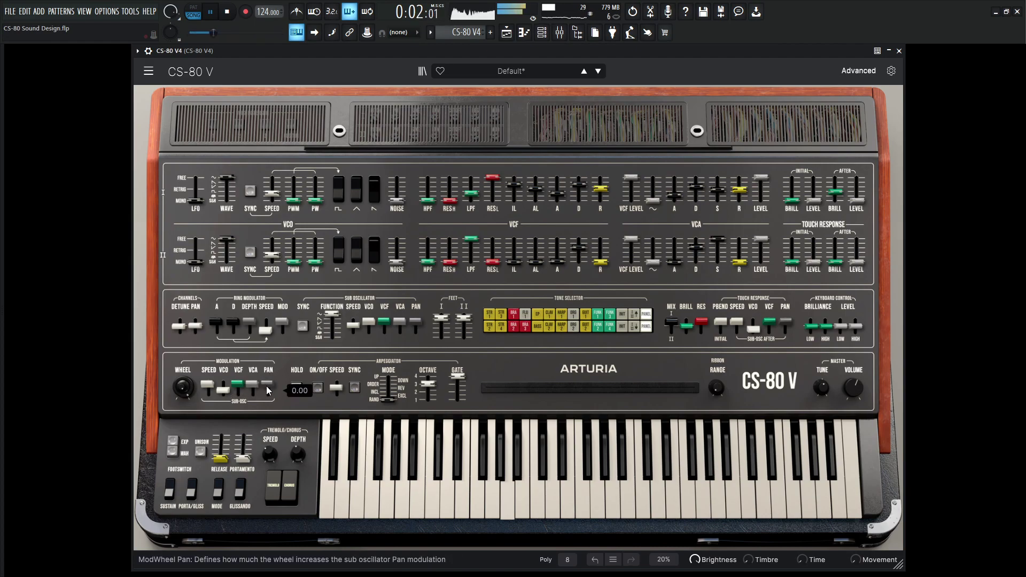
left_click_drag(266, 386, 266, 388)
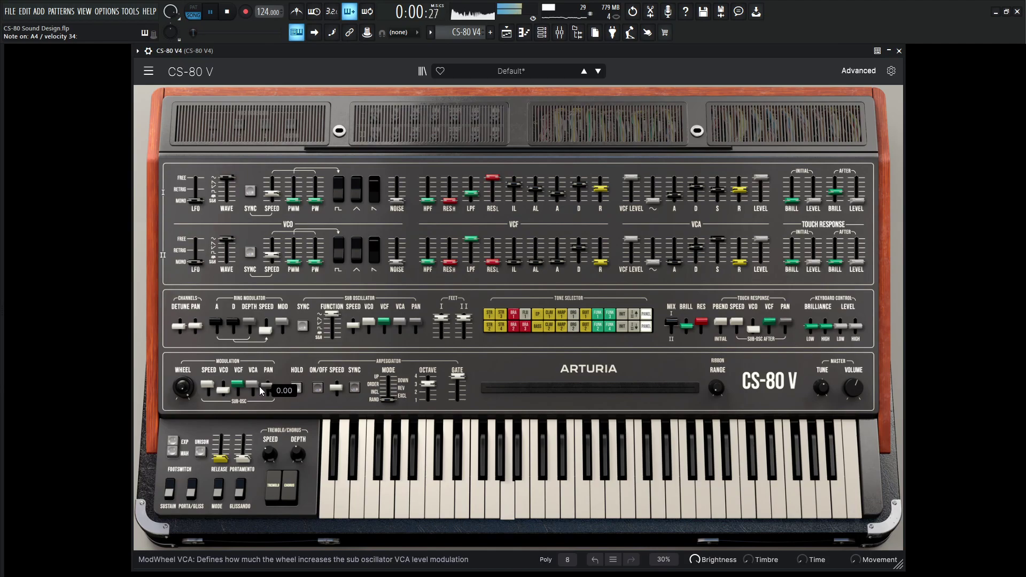
left_click_drag(223, 394, 223, 389)
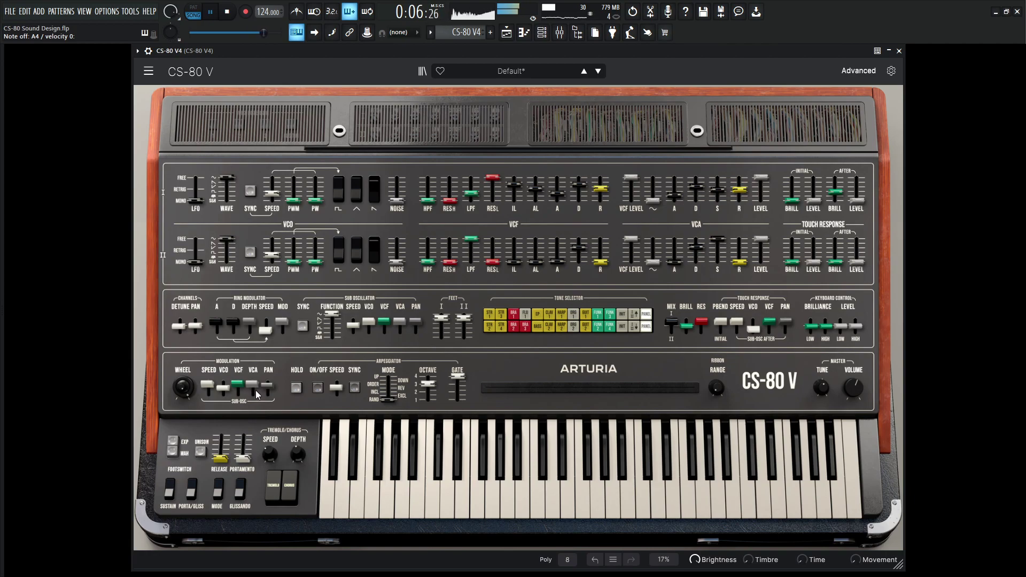
mouse_move(256, 390)
left_mouse_down()
mouse_move(256, 400)
mouse_move(260, 373)
left_mouse_up()
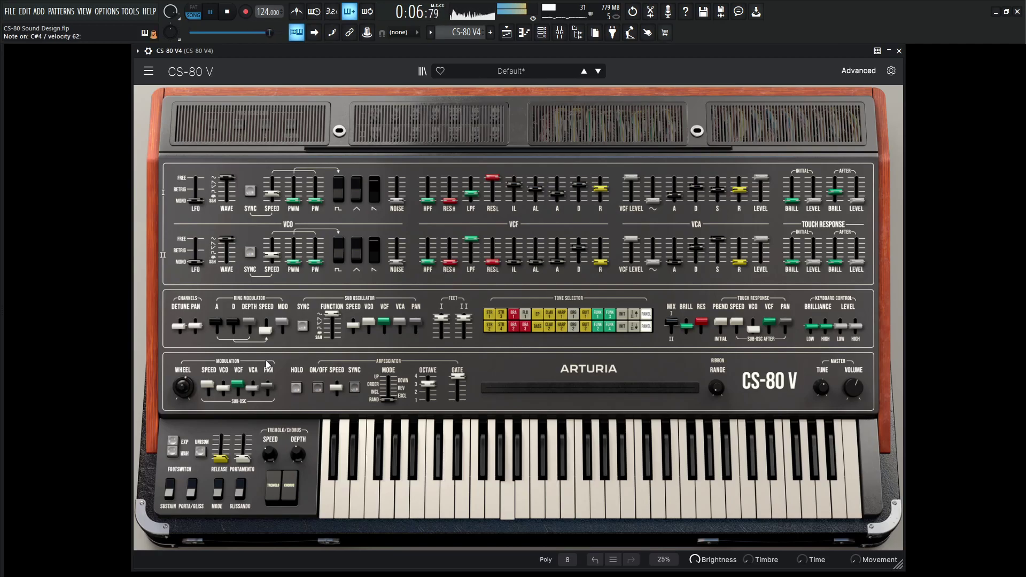
key("space")
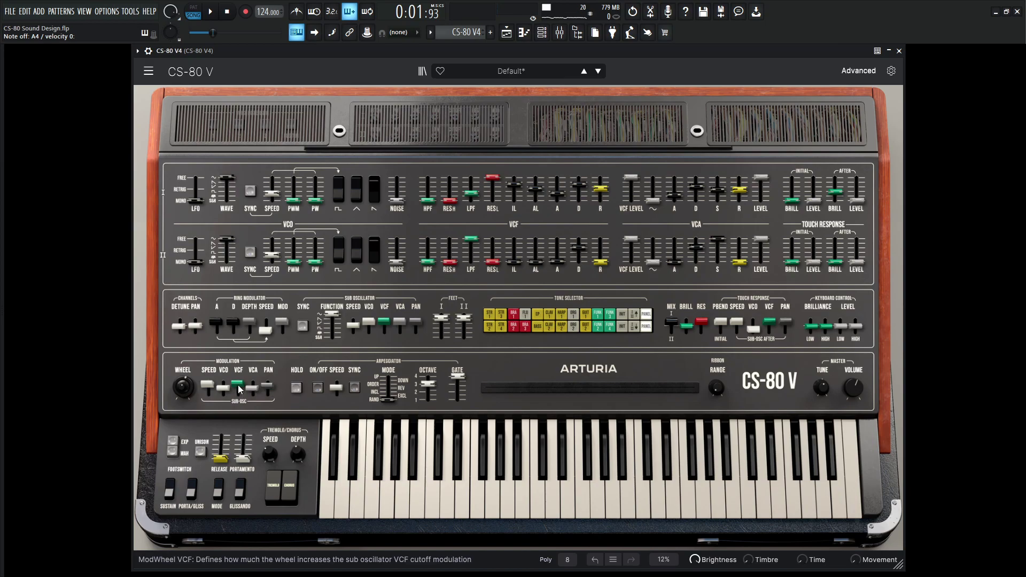
mouse_move(239, 385)
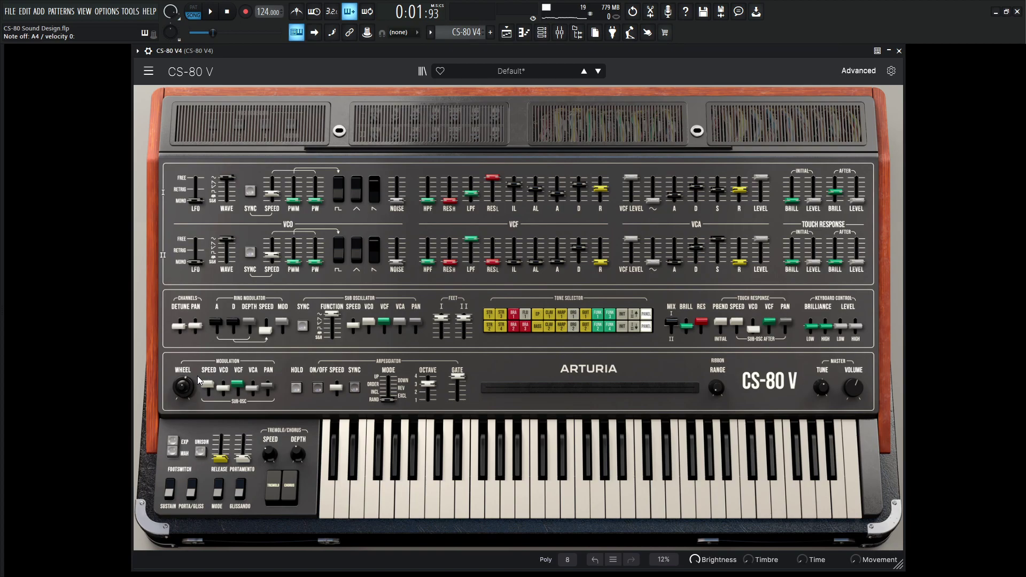
key("space")
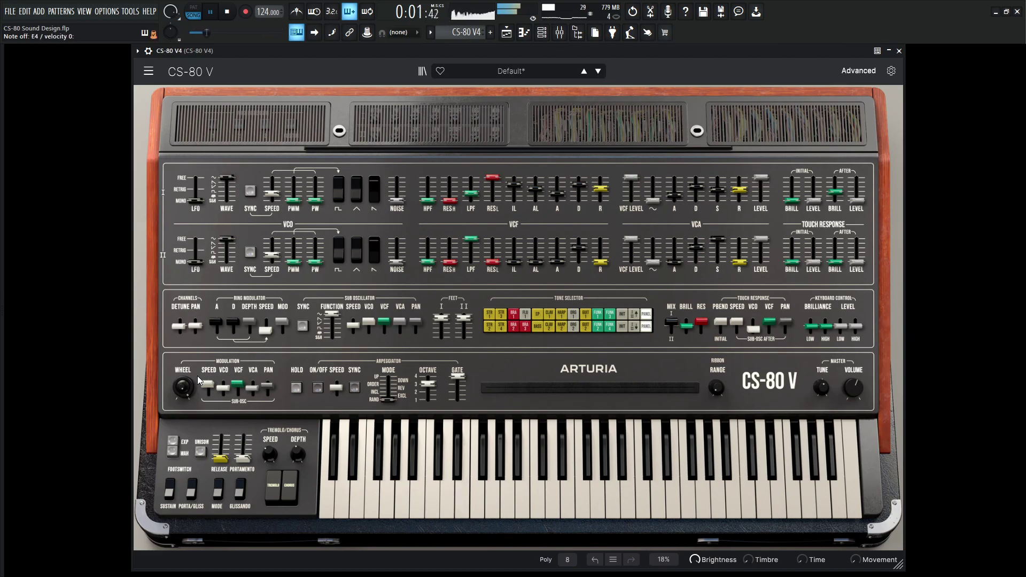
key("space")
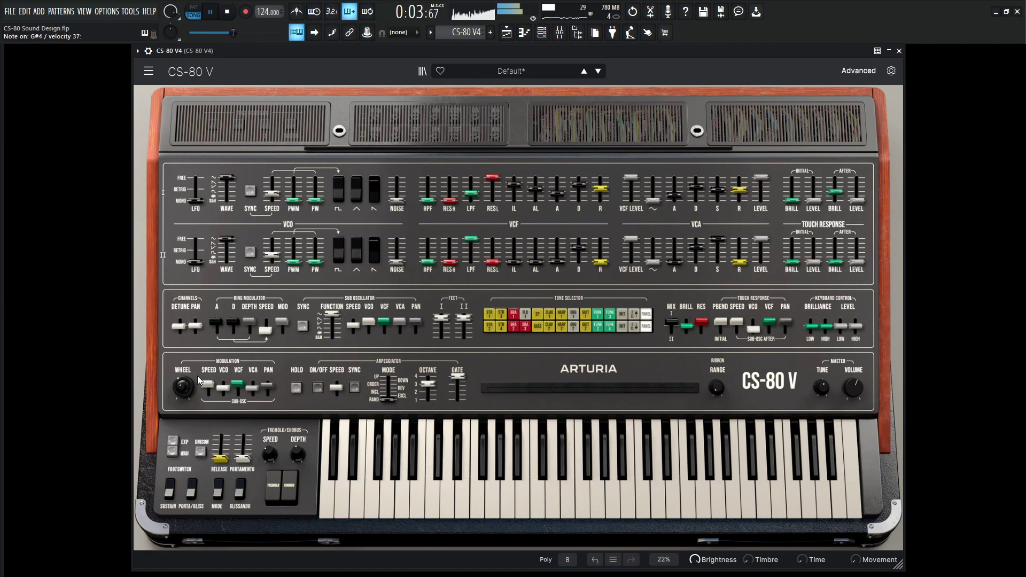
key("space")
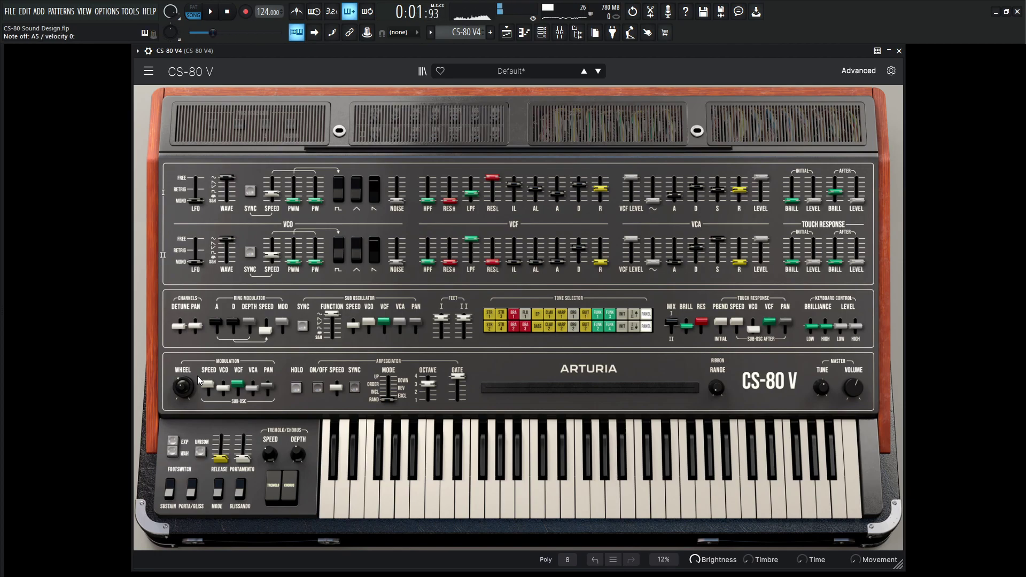